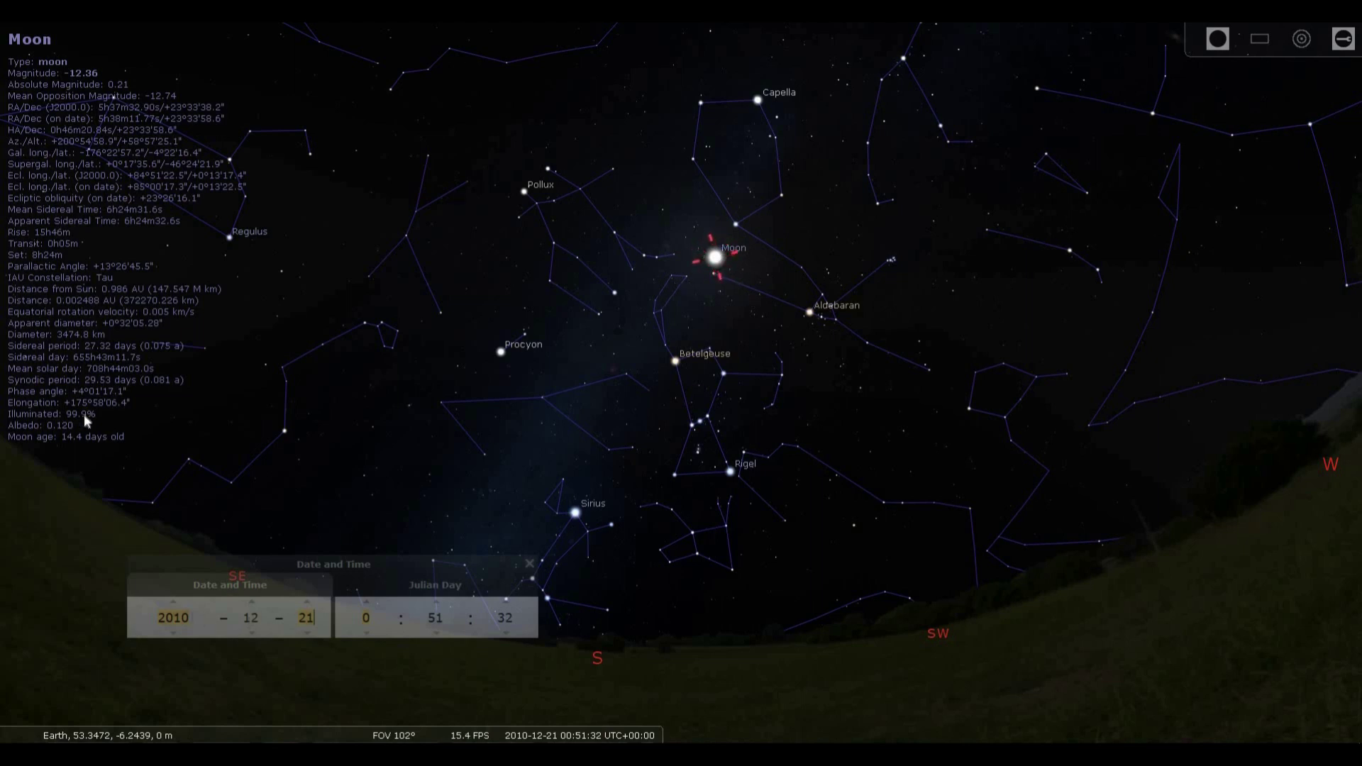
Frame the 21 December 2010 Moon at about 86° with the southern horizon below it.
scroll(677, 347, "up", 5)
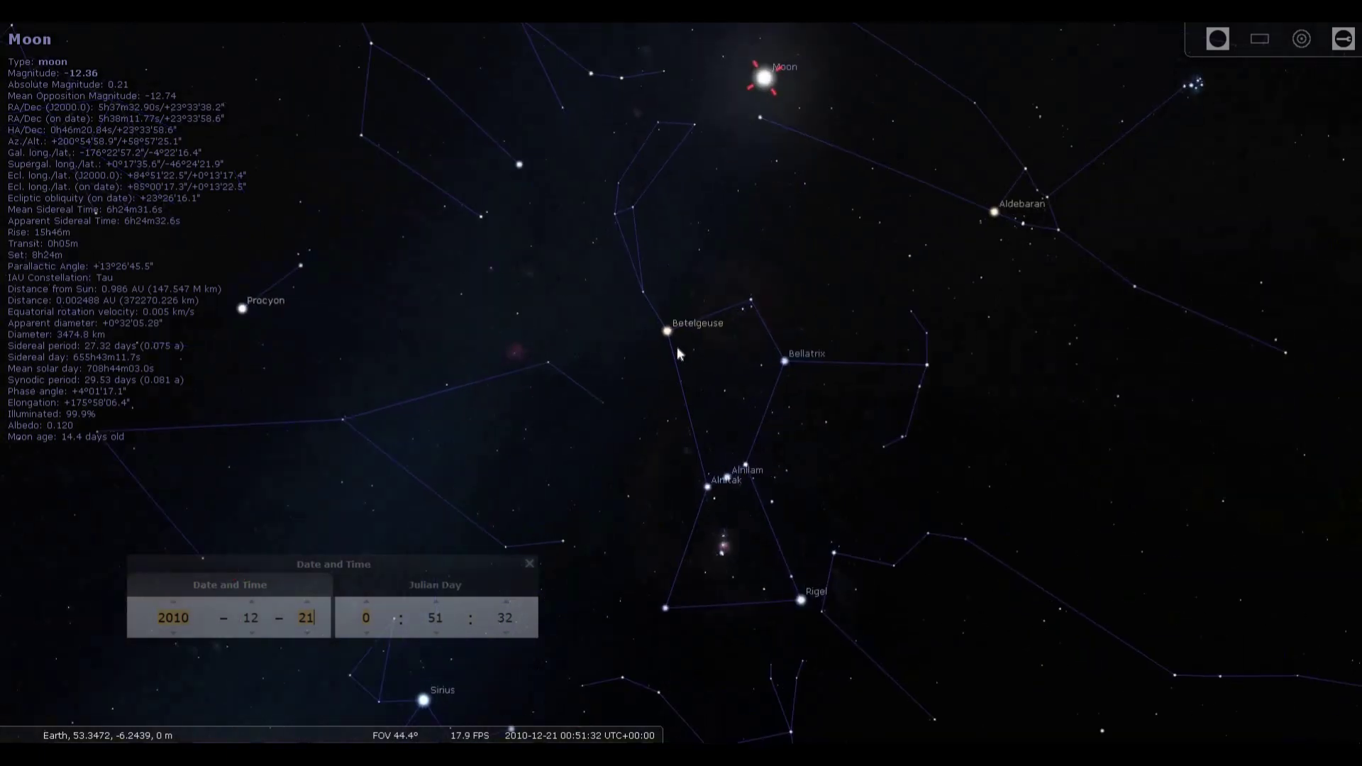
scroll(653, 186, "up", 3)
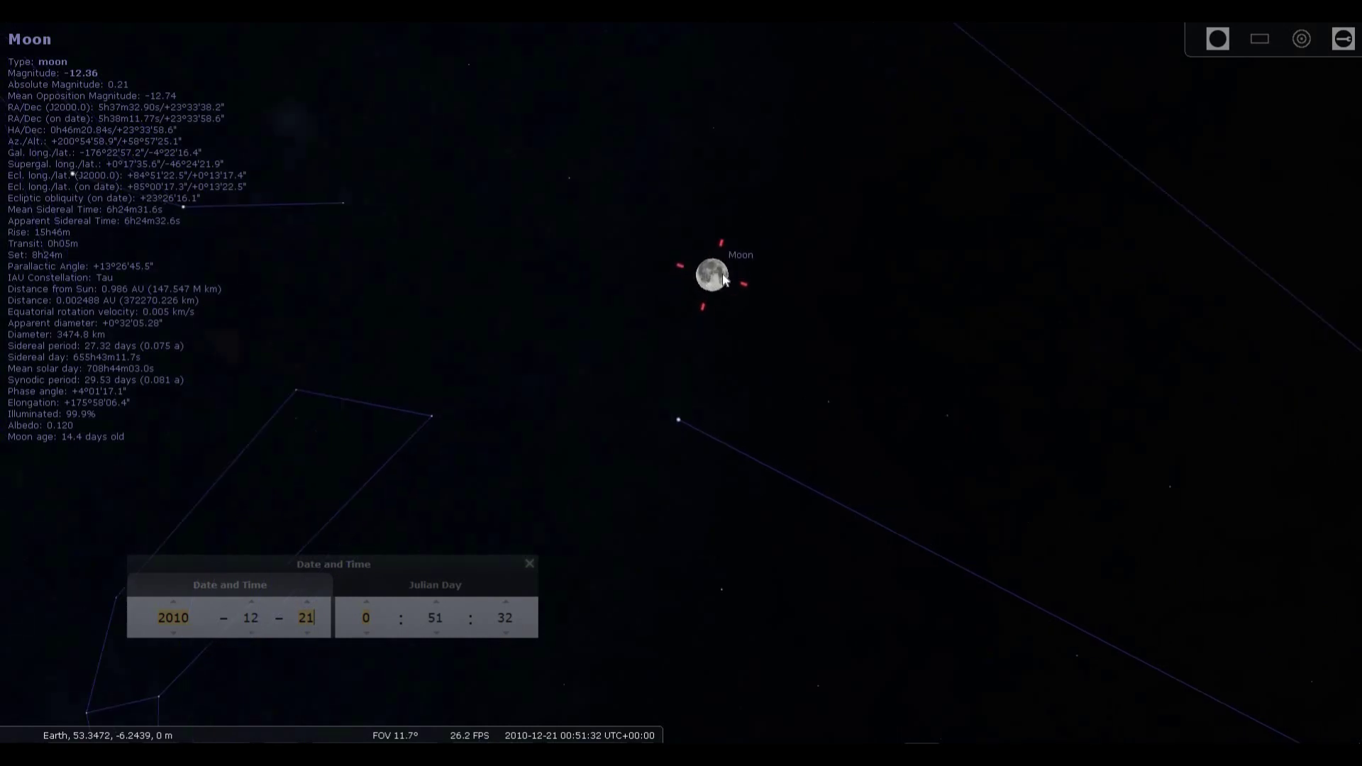
scroll(701, 298, "down", 4)
scroll(700, 302, "down", 2)
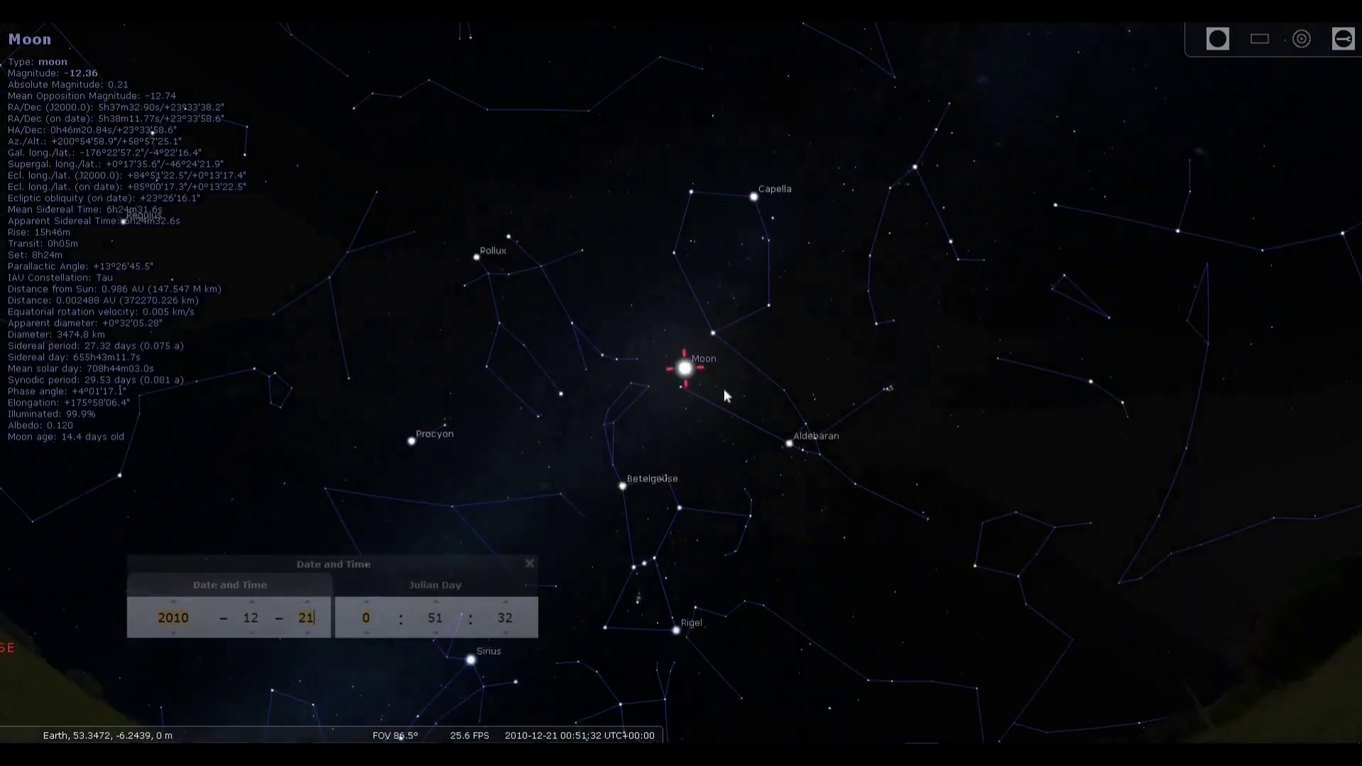
key("Down")
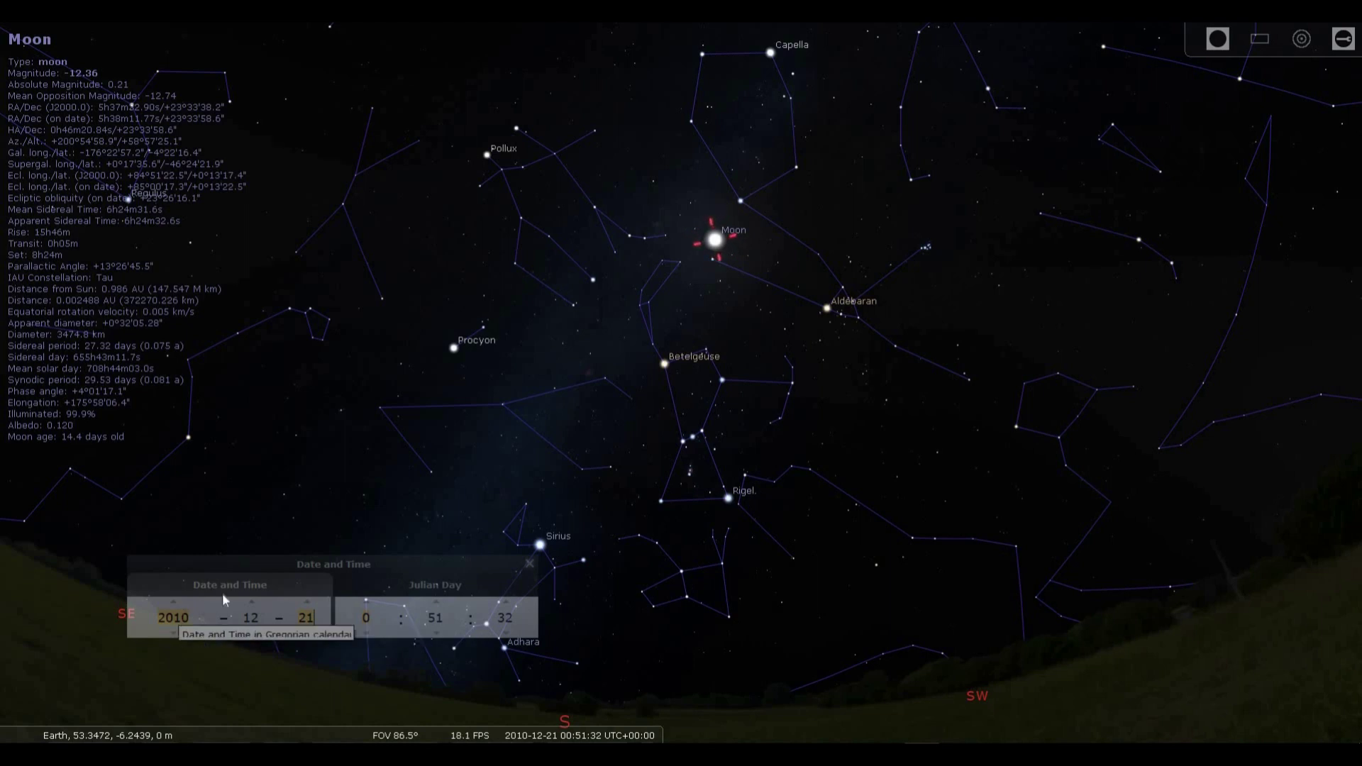
key("Up")
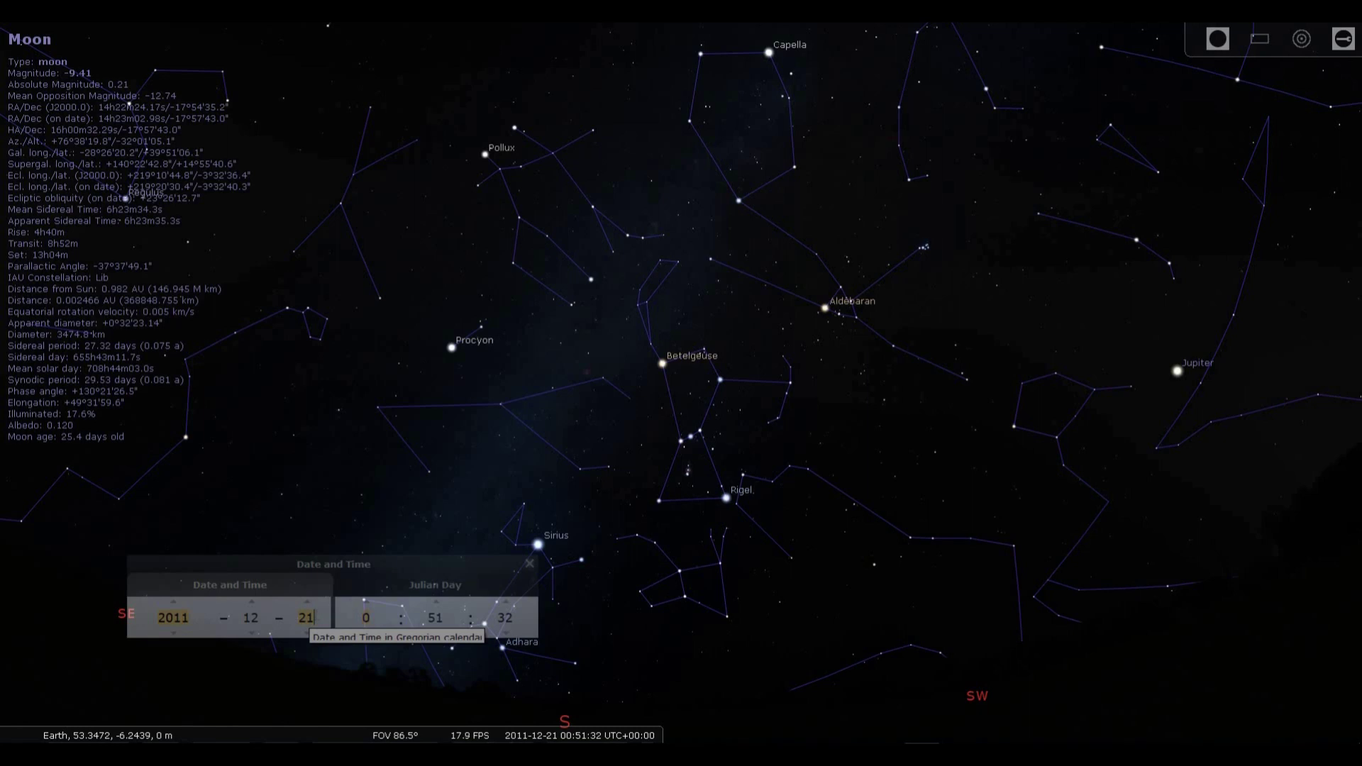
Step the date back day by day to the 10 December 2011 full Moon.
key("Down")
key("Down")
key("Down")
key("Down")
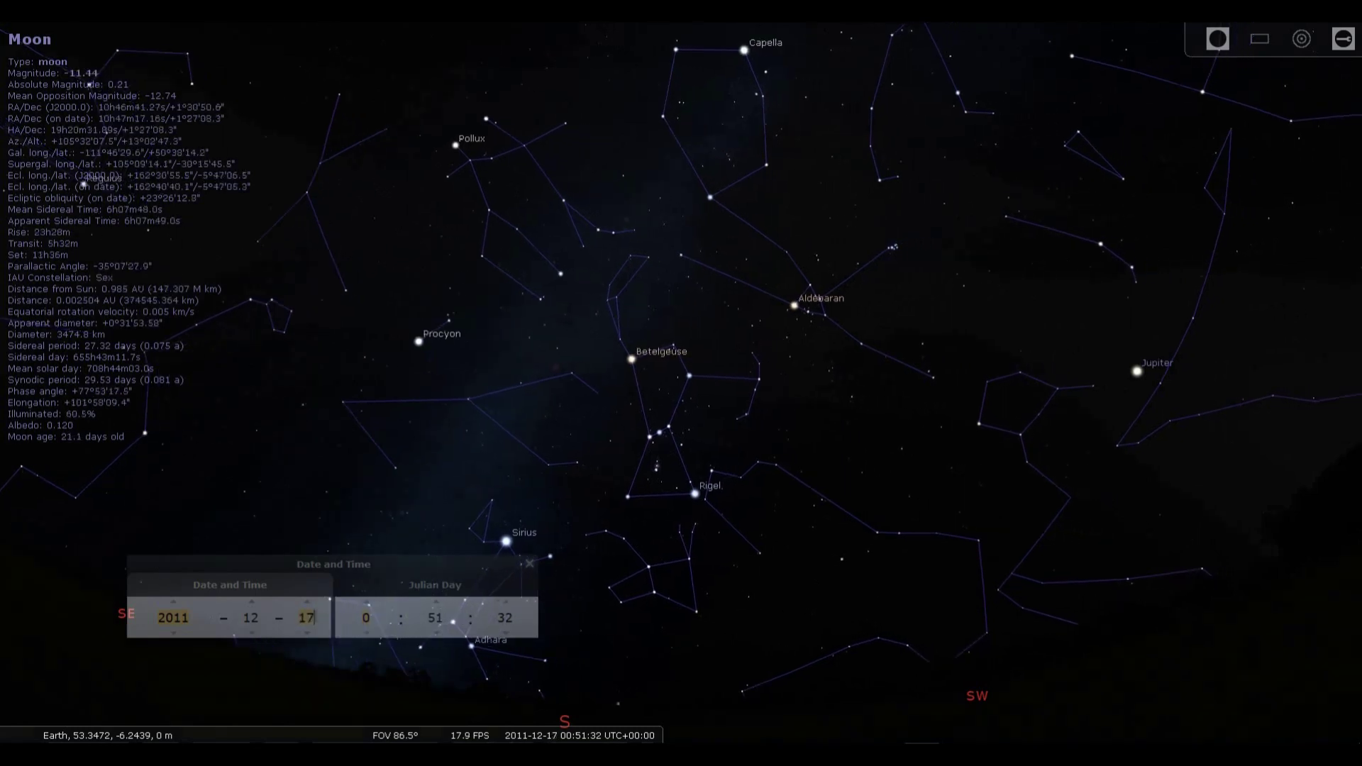
key("Down")
key("Down")
key("Down")
key("Down")
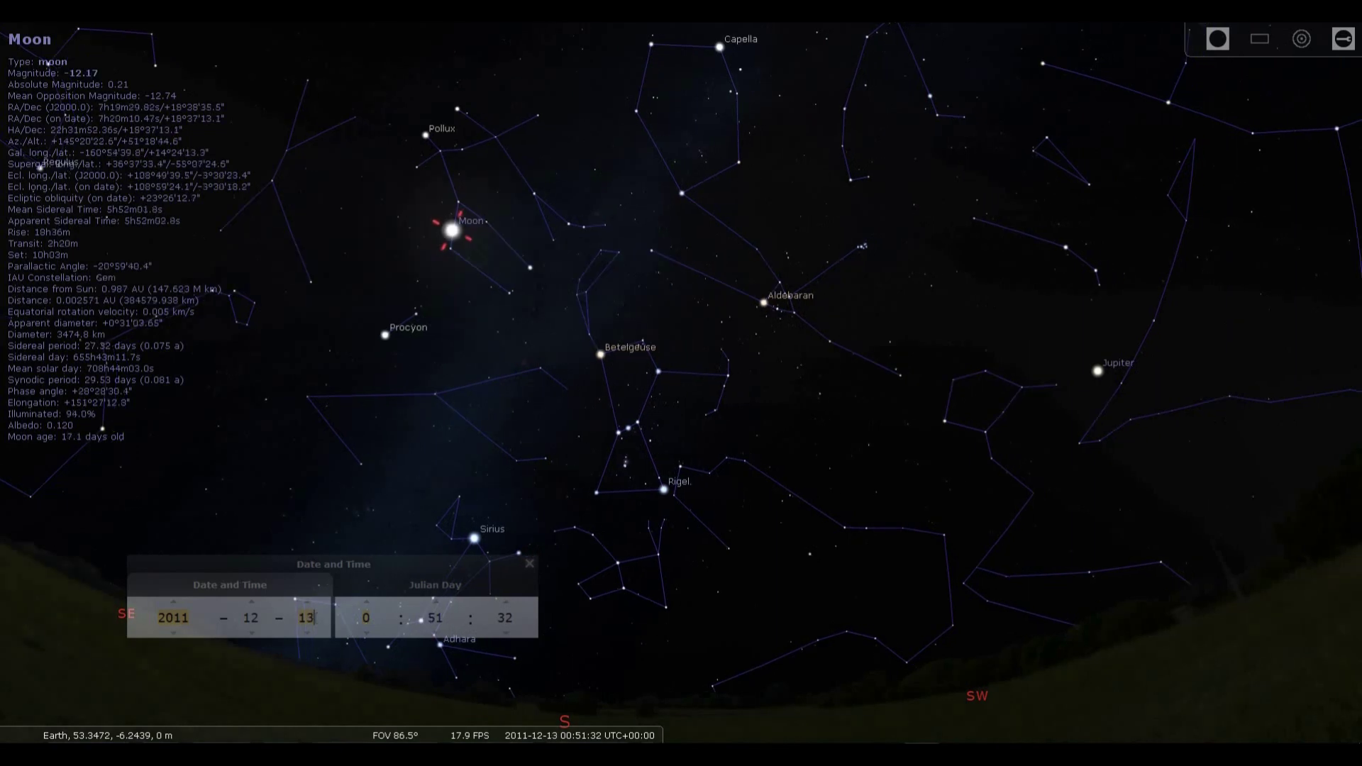
key("Down")
key("Down")
key("Down")
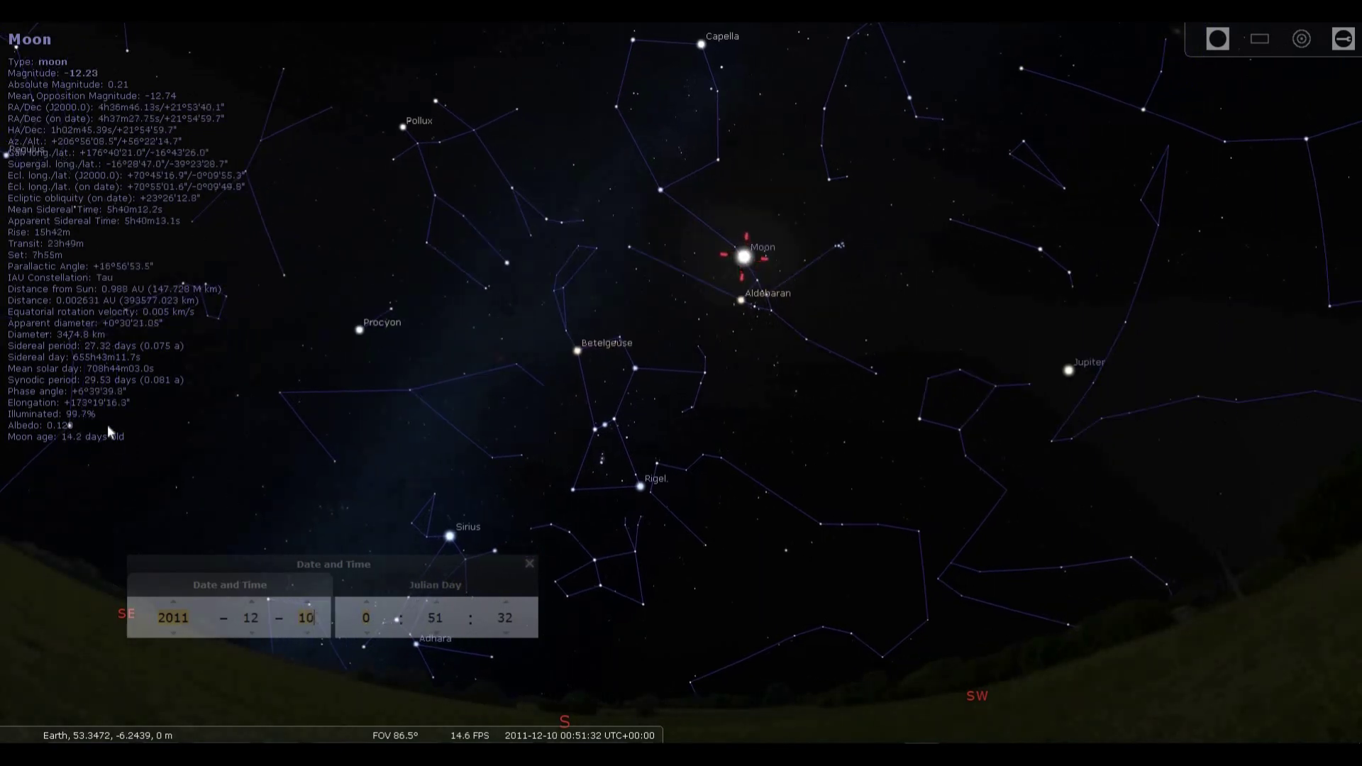
Centre and zoom on the Moon beside Aldebaran, then set the year back to 2010.
key("space")
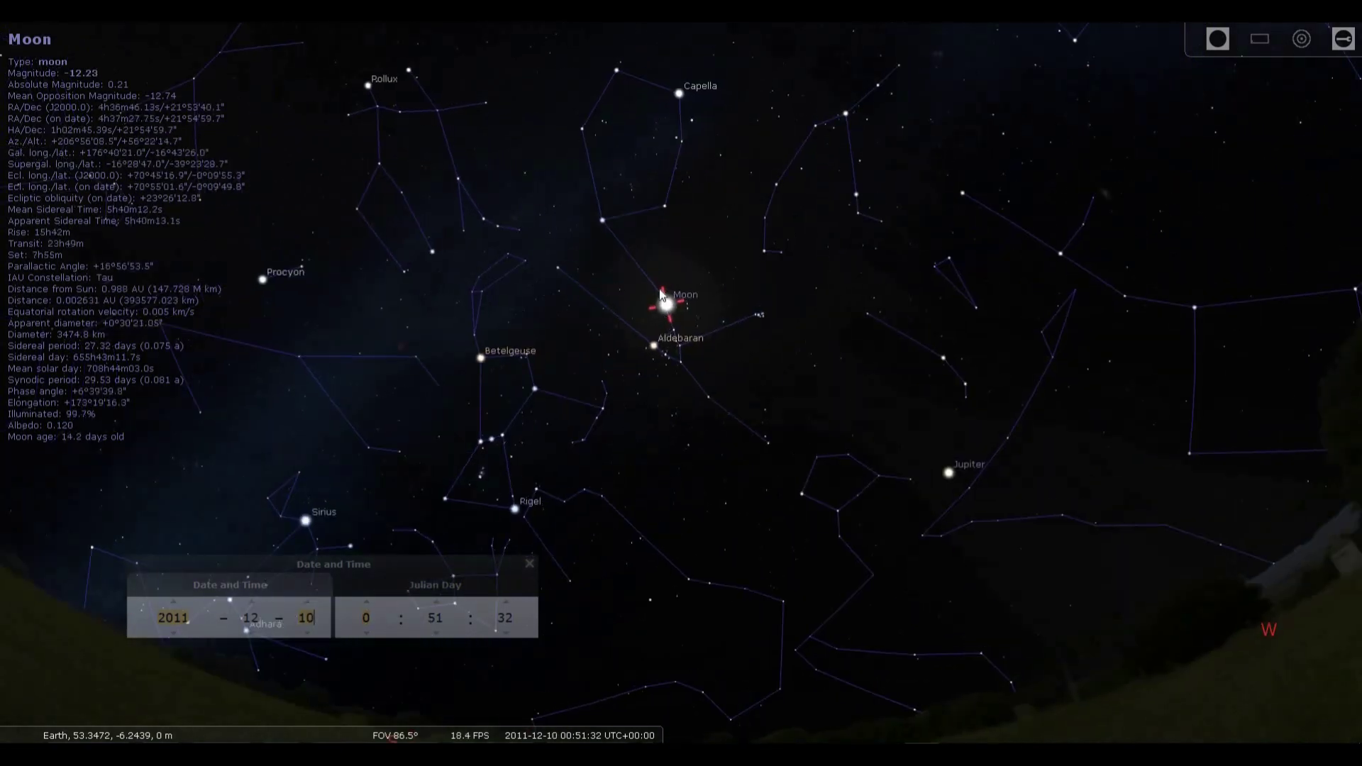
scroll(658, 284, "up", 6)
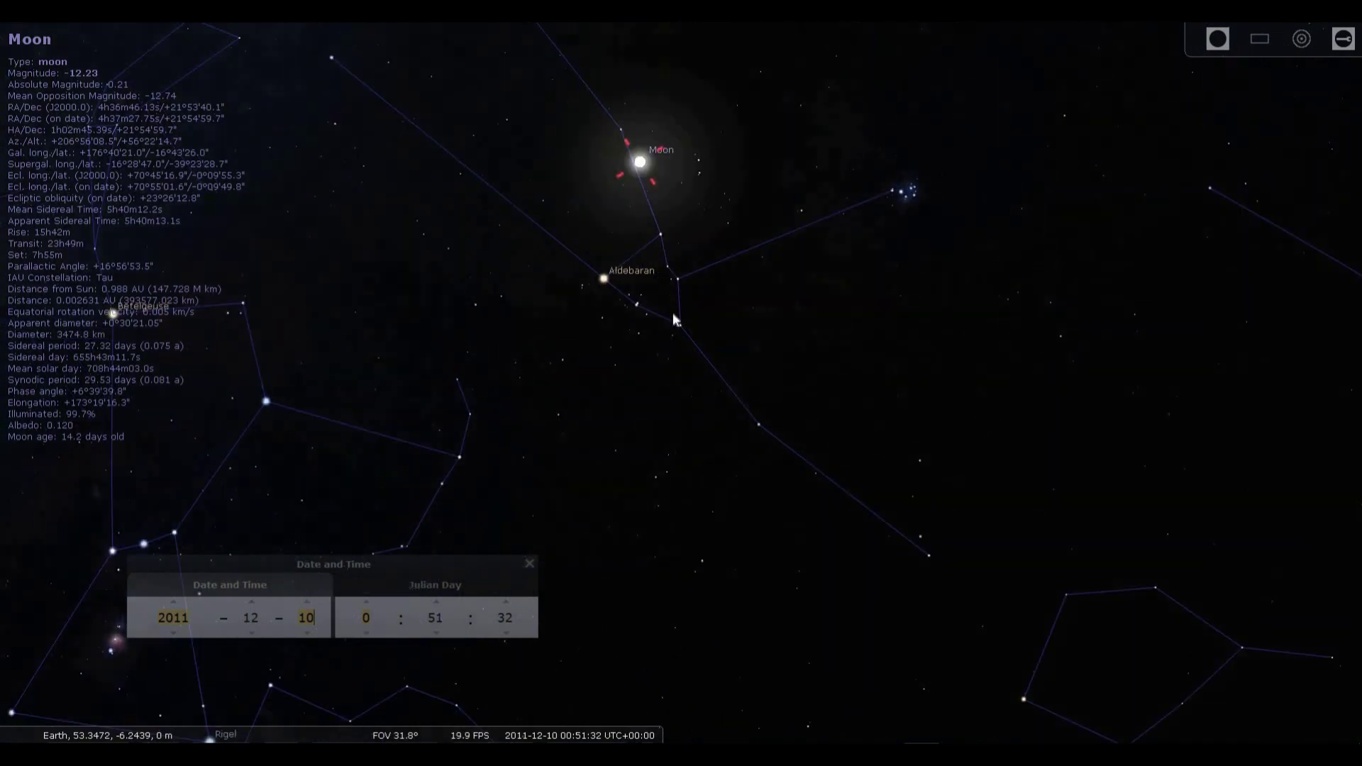
scroll(673, 313, "up", 2)
scroll(683, 262, "up", 2)
scroll(641, 254, "up", 1)
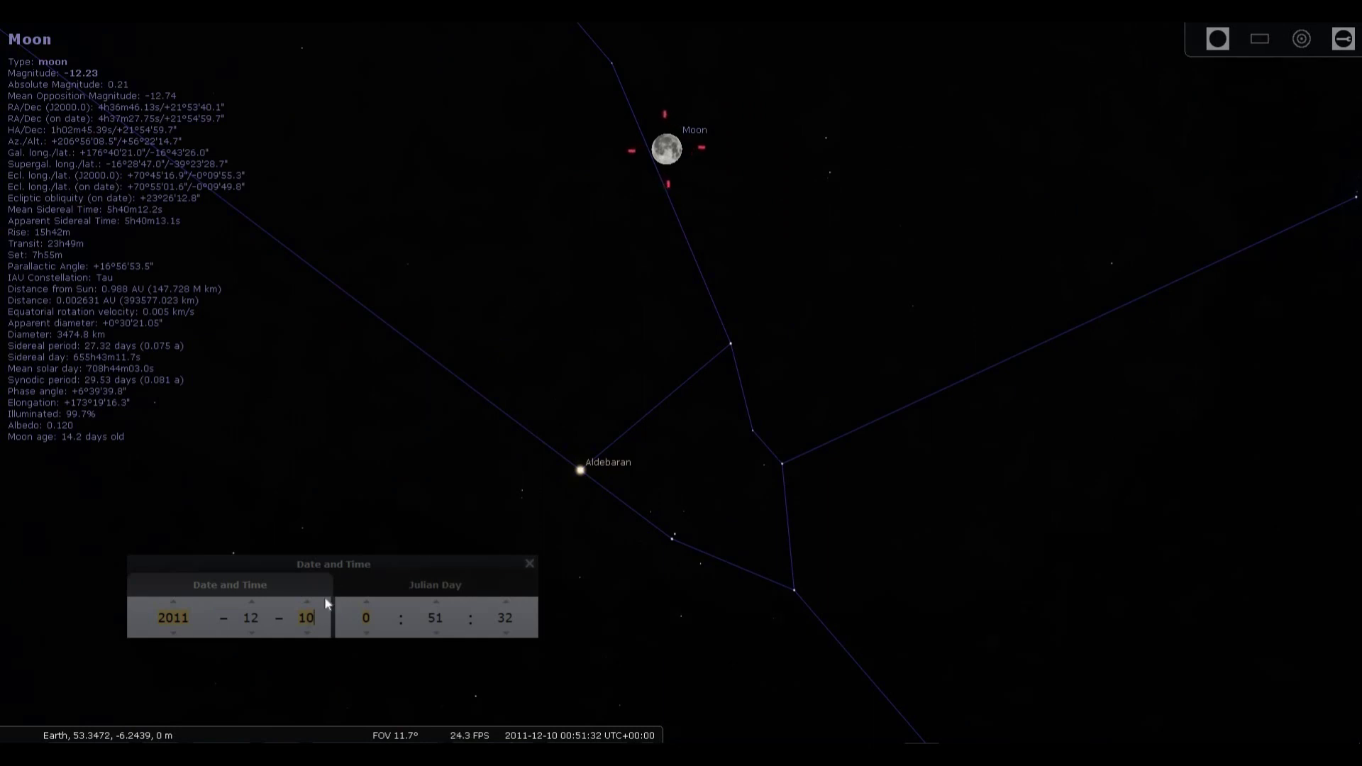
key("space")
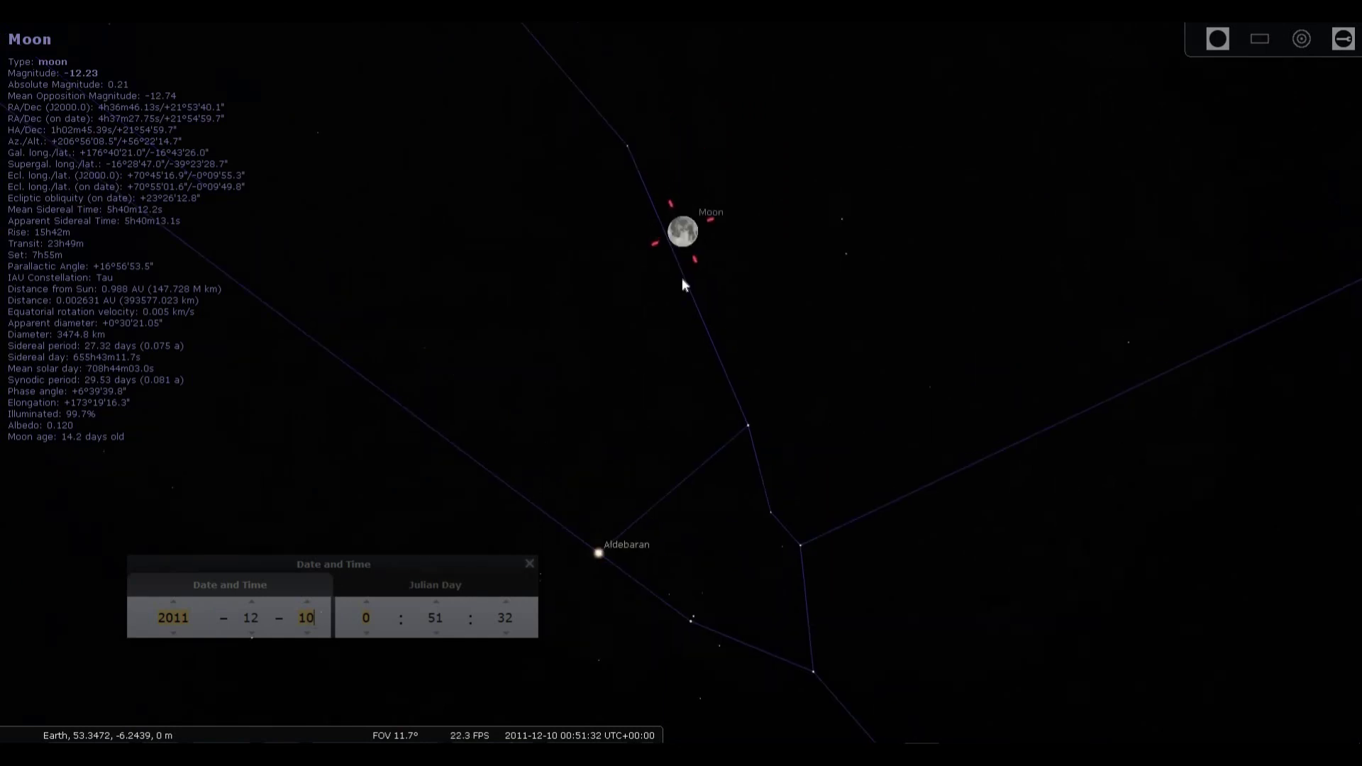
scroll(638, 325, "down", 4)
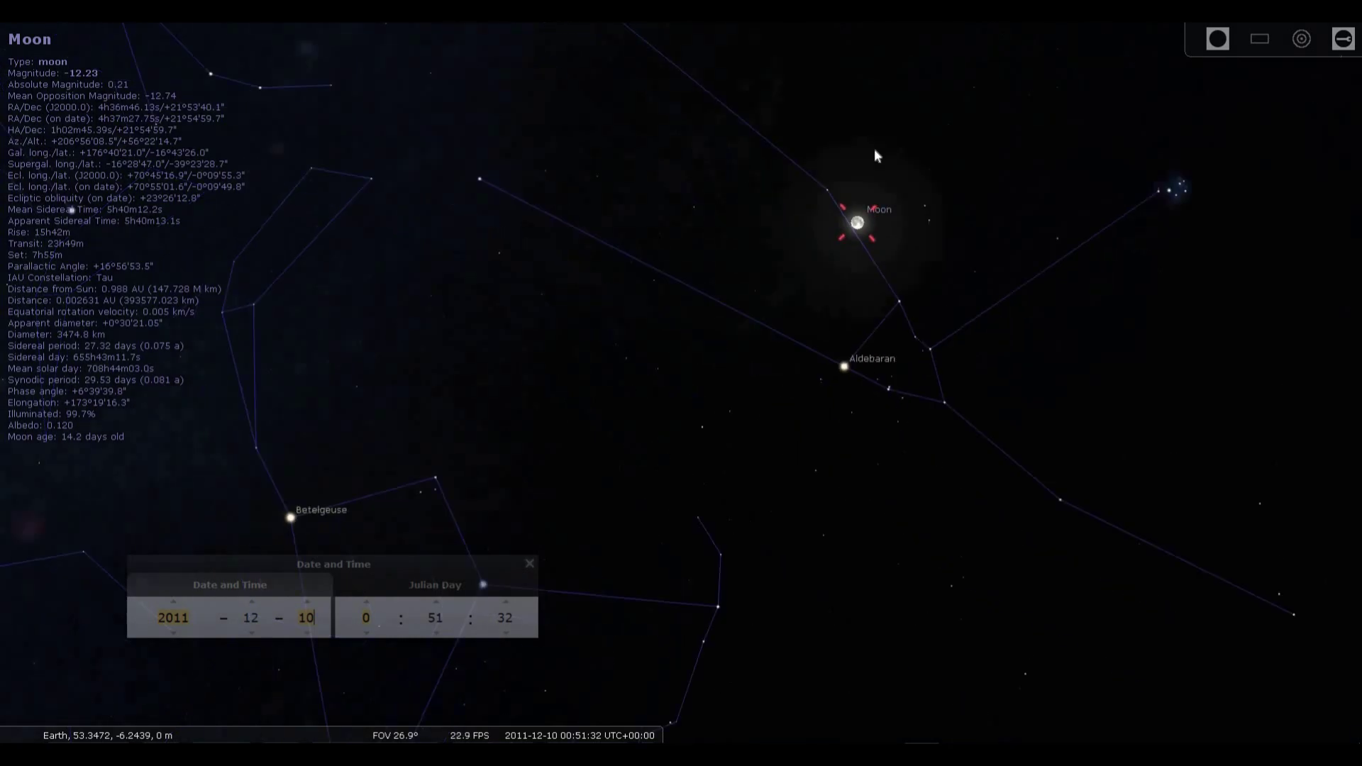
scroll(773, 291, "down", 3)
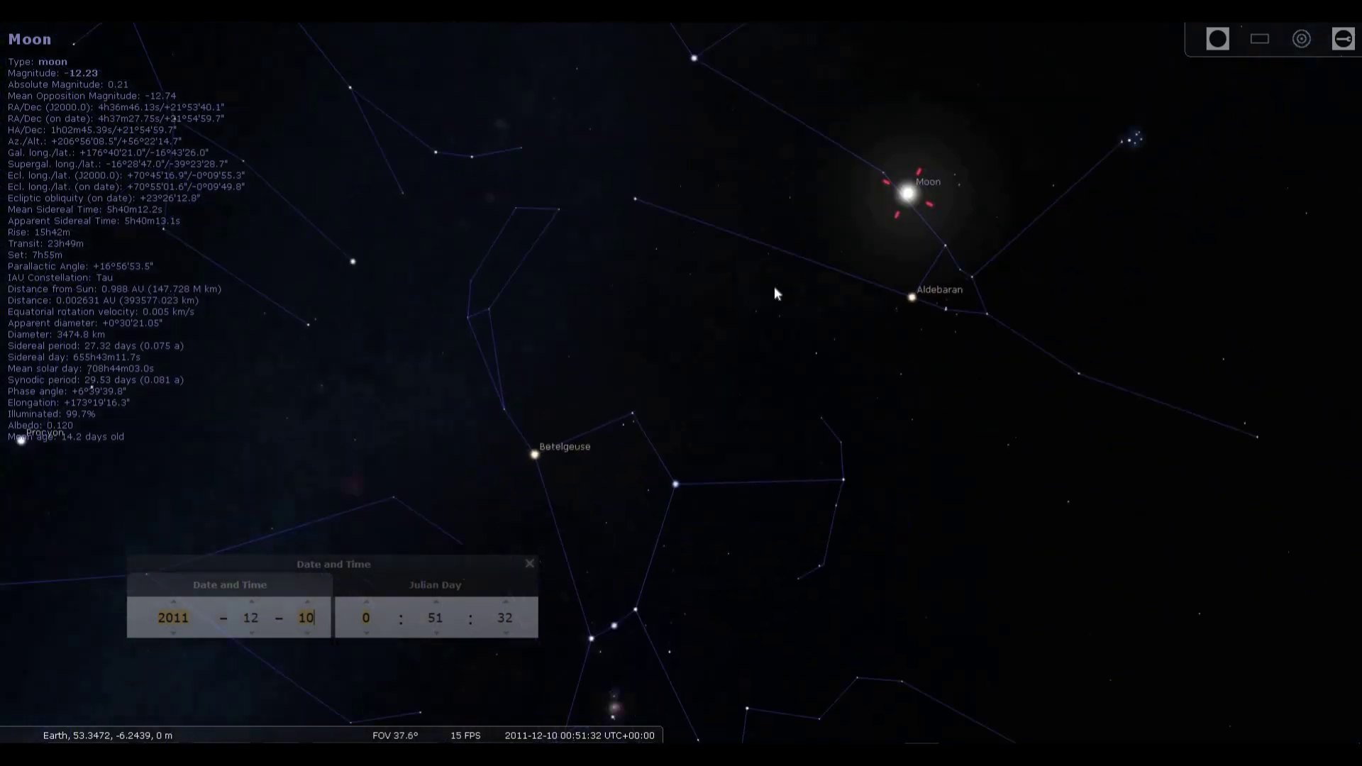
scroll(776, 292, "down", 3)
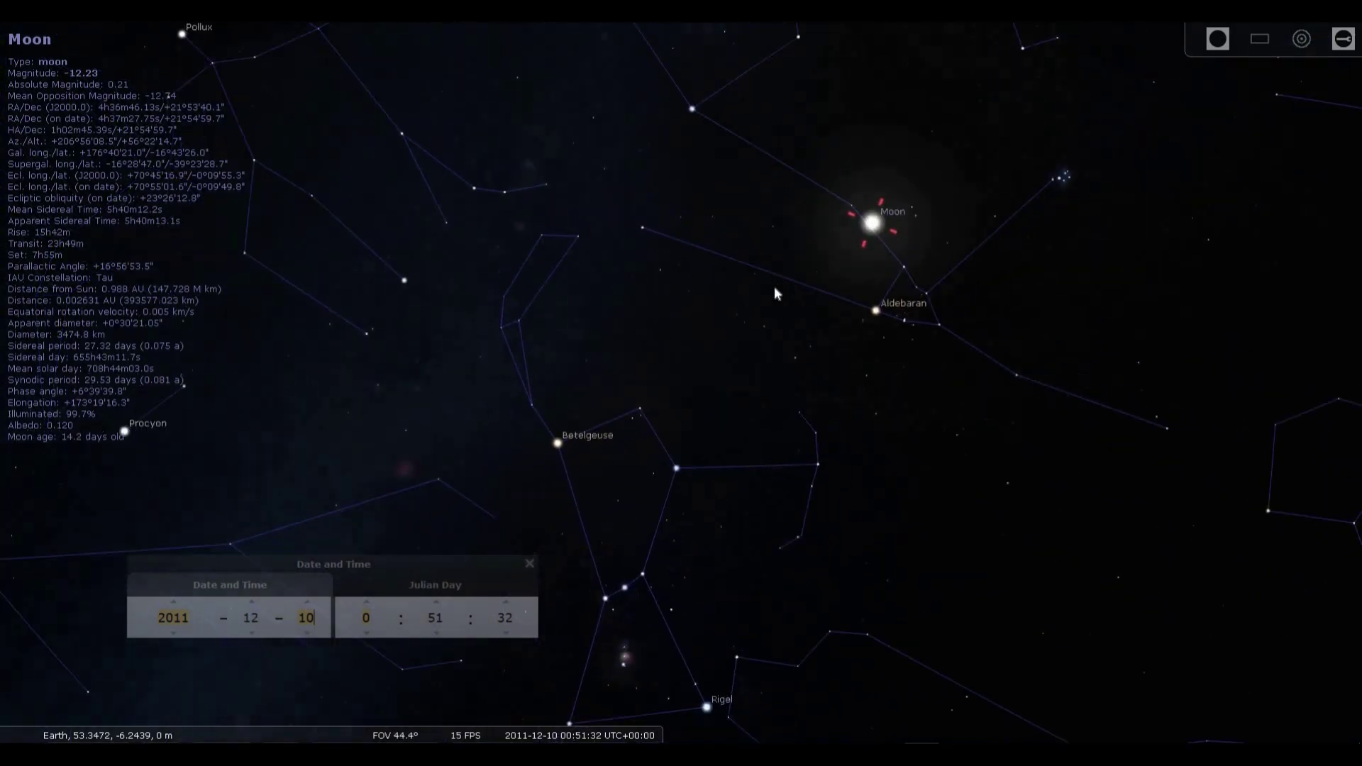
left_click(173, 633)
Advance the day field to 2011-12-10, showing the 99.7%-illuminated Moon beside Aldebaran.
scroll(306, 618, "up", 3)
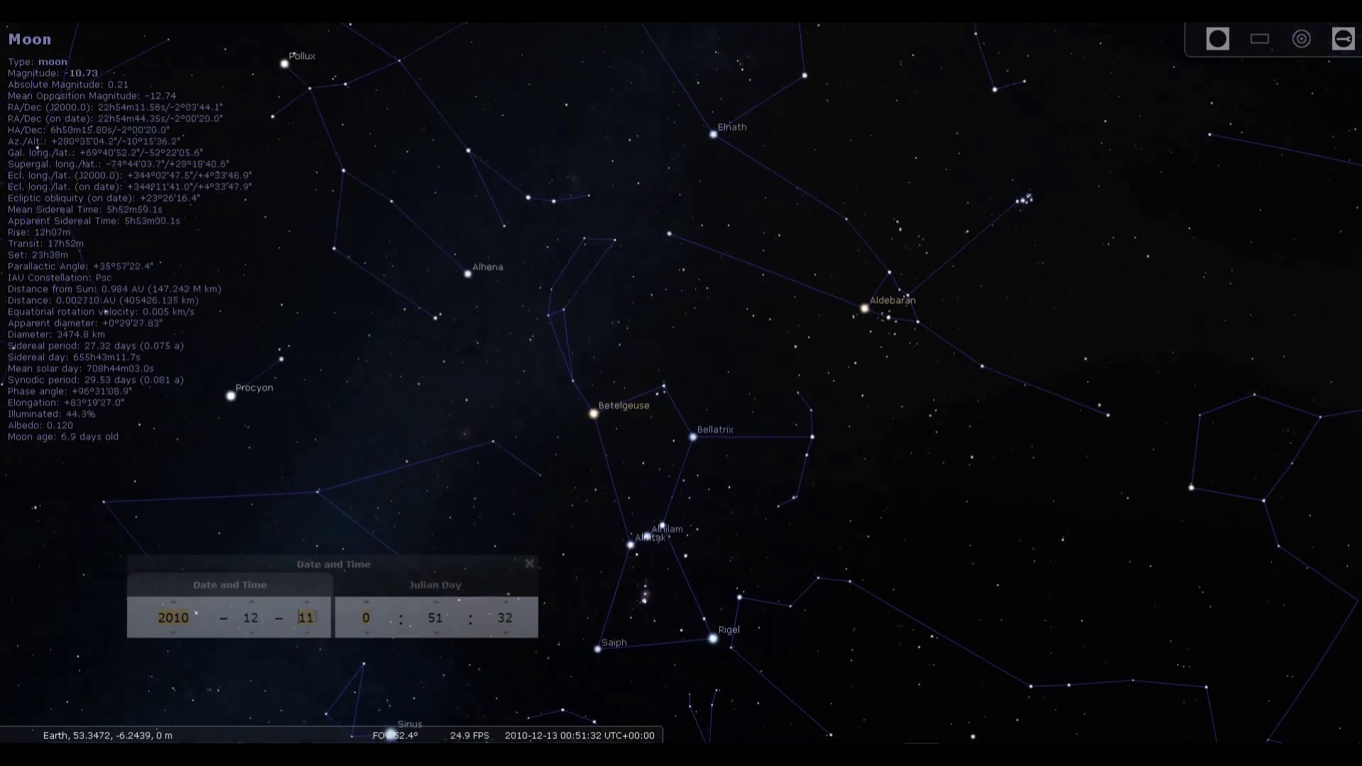
scroll(306, 618, "up", 8)
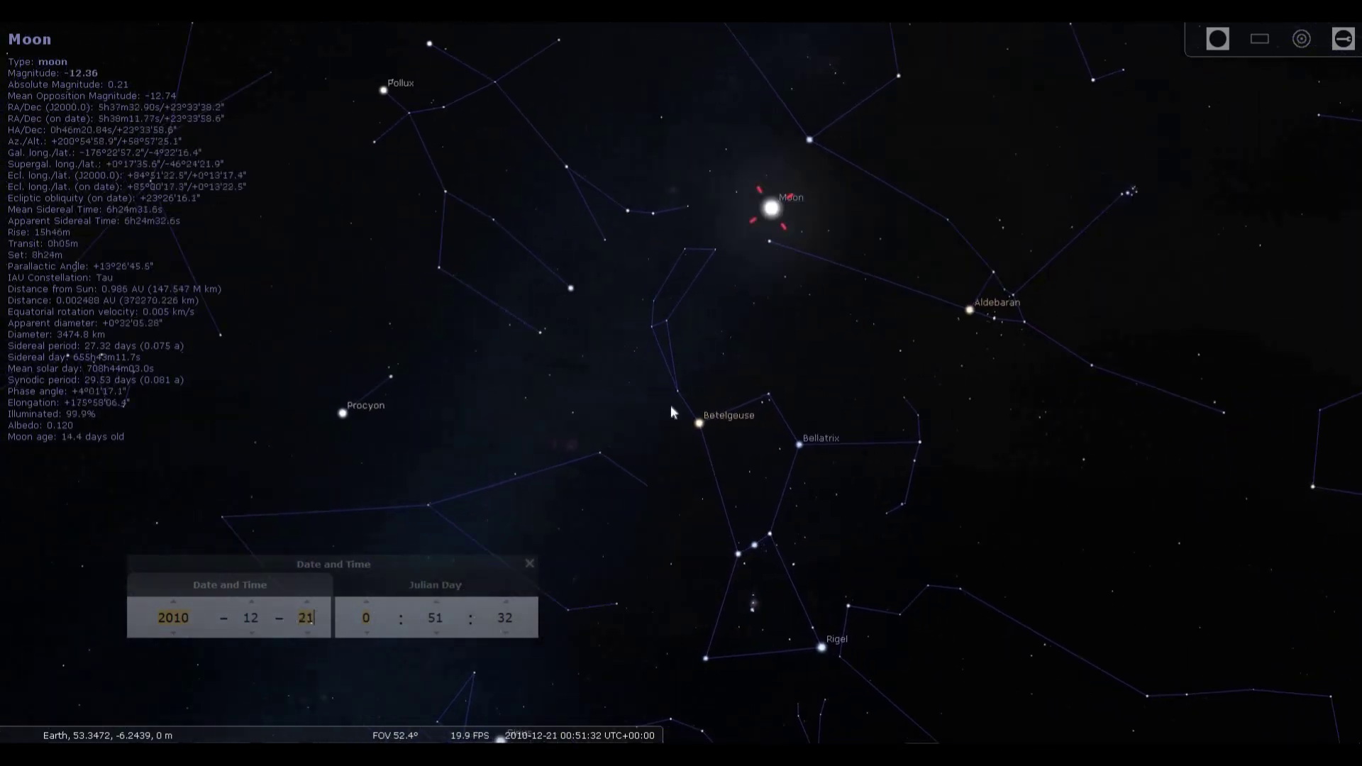
scroll(607, 374, "down", 5)
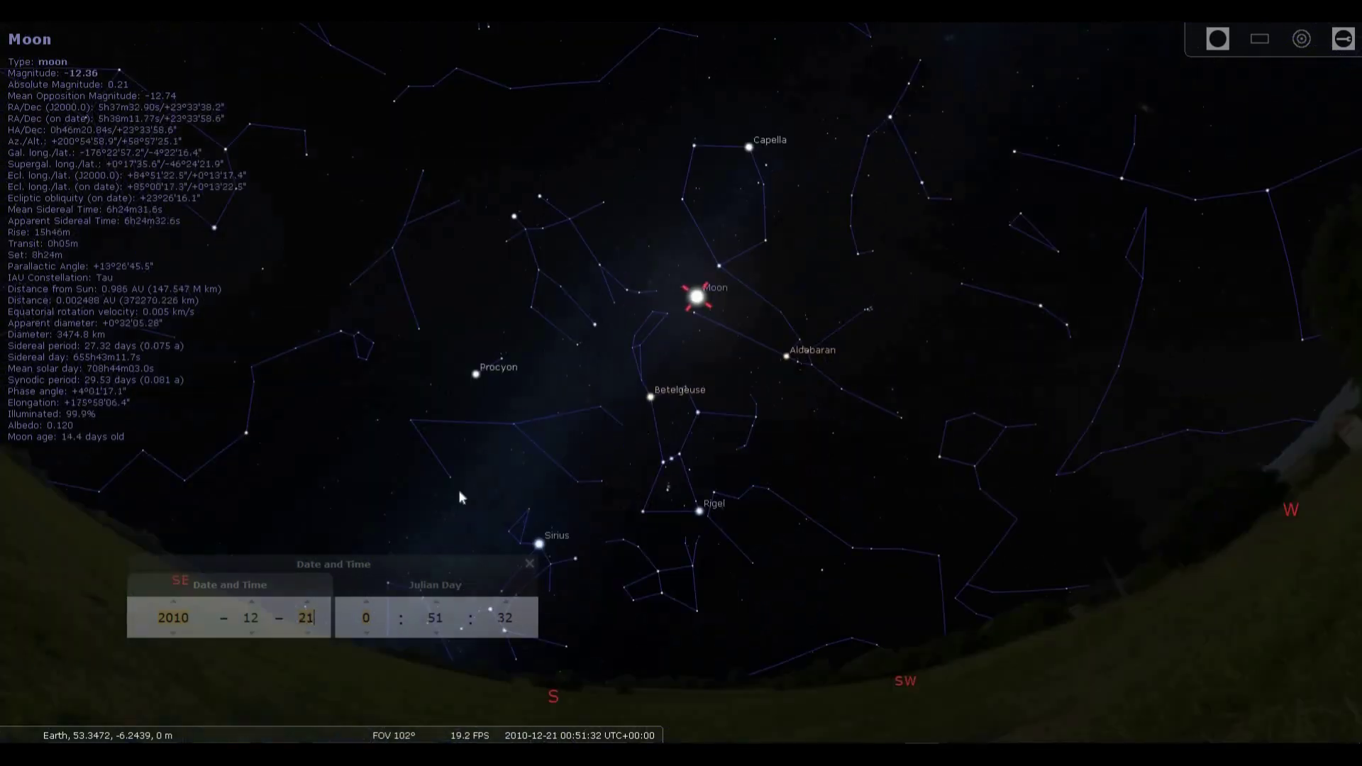
scroll(462, 496, "down", 2)
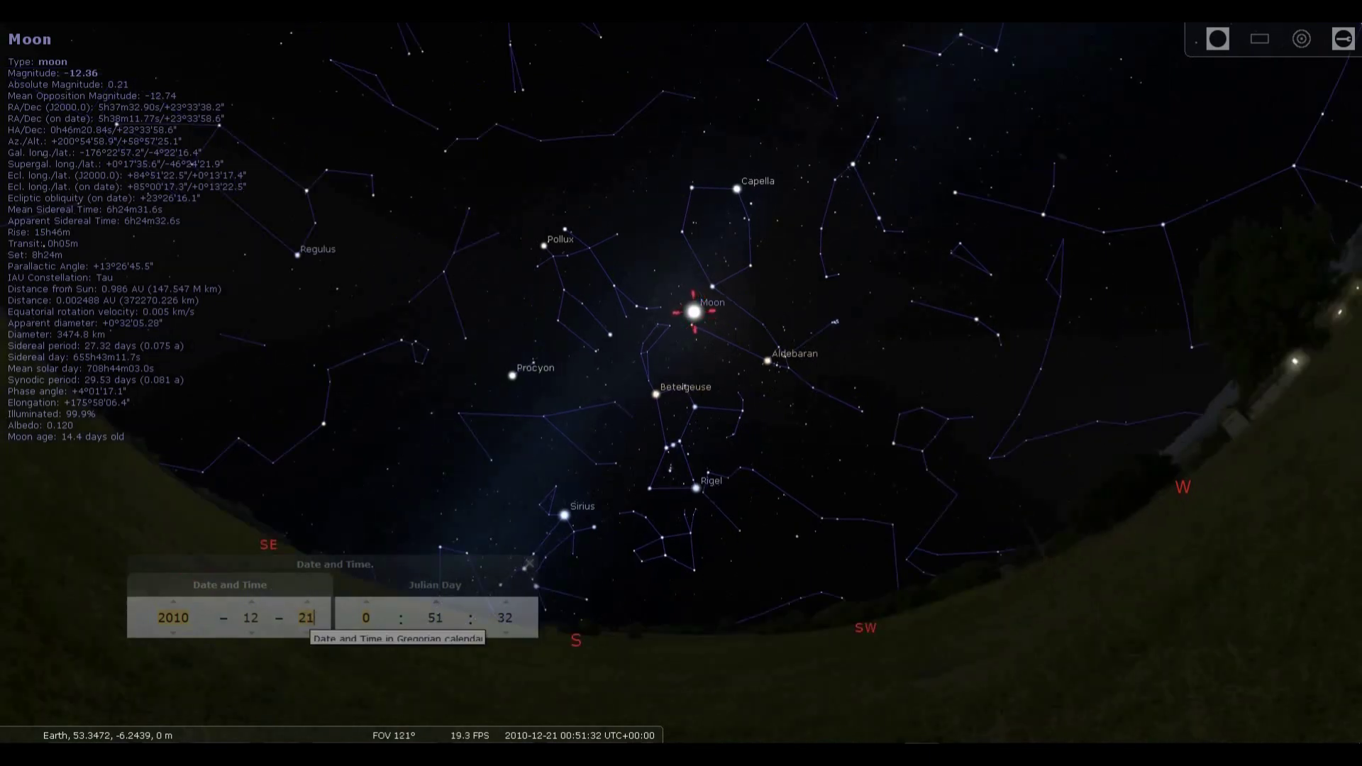
scroll(307, 617, "up", 20)
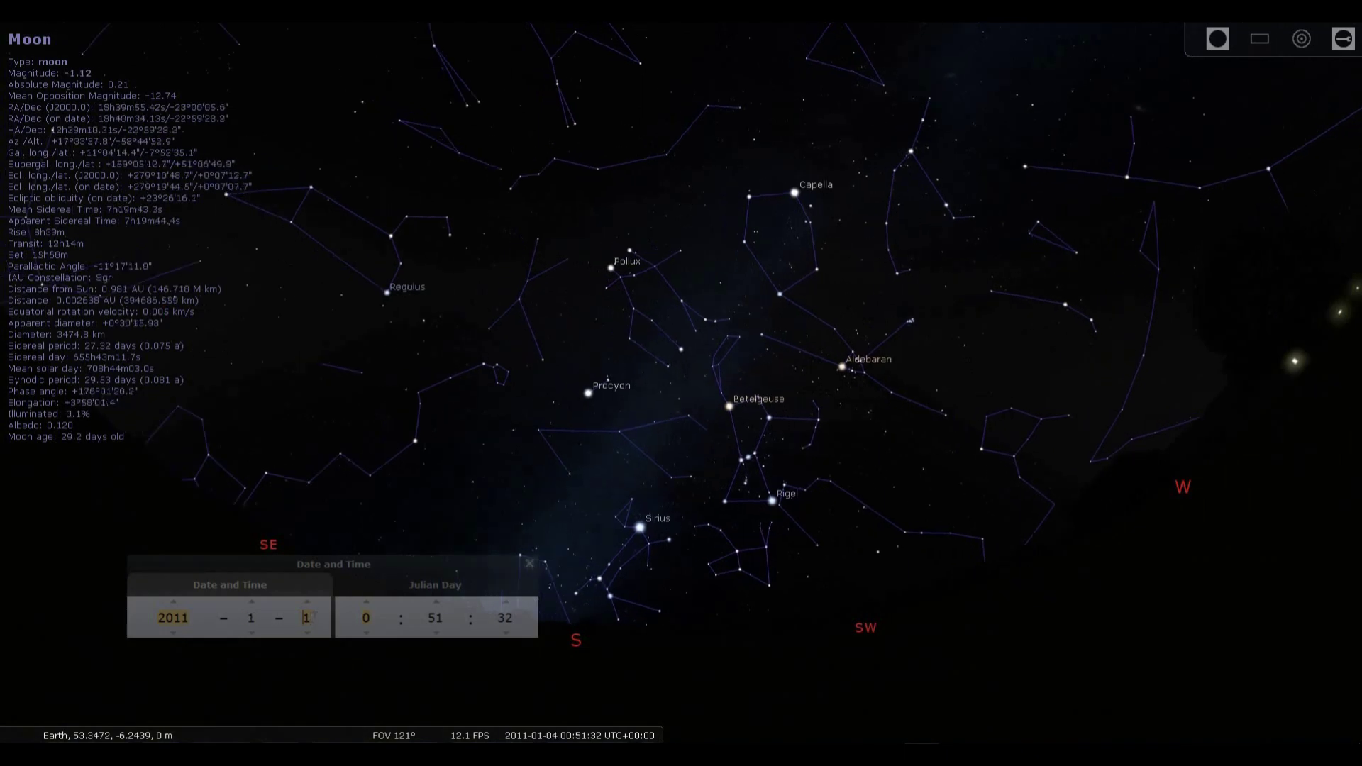
scroll(307, 617, "up", 20)
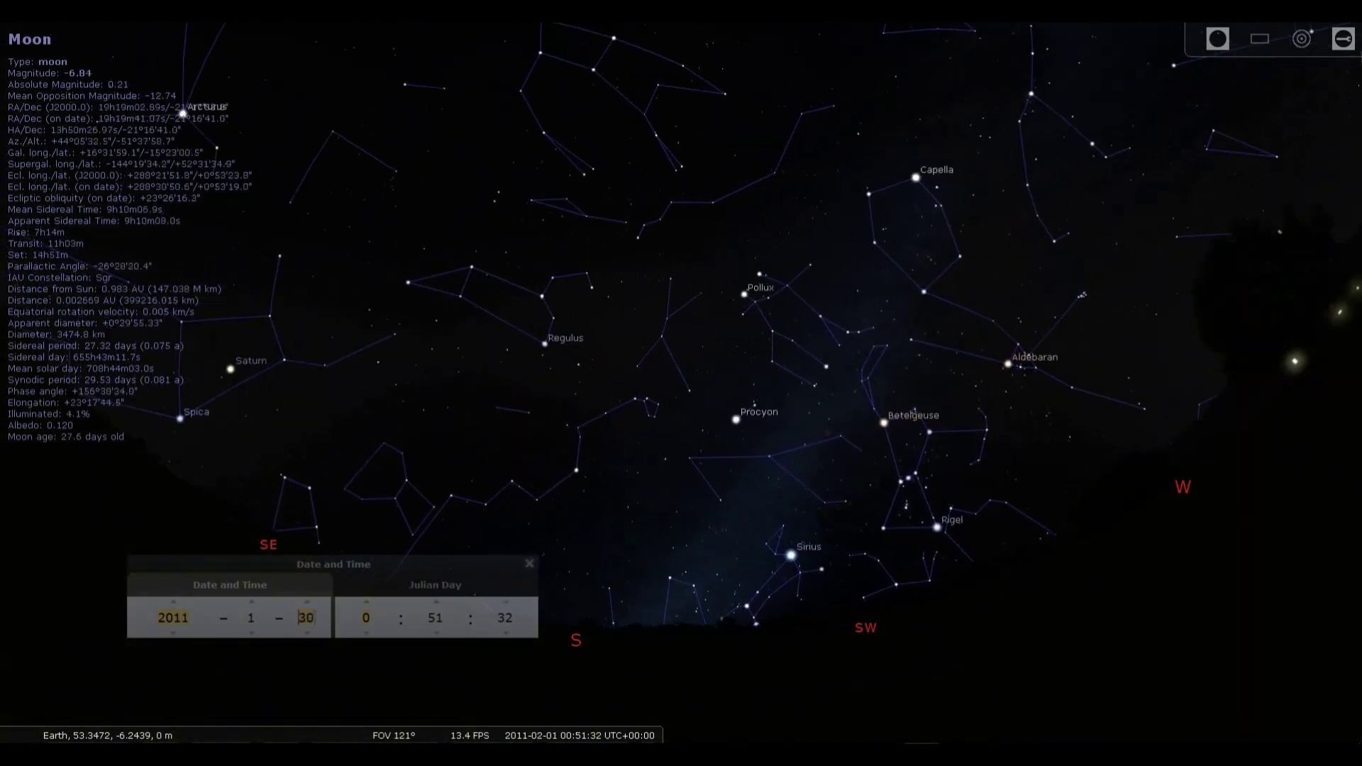
scroll(306, 617, "up", 20)
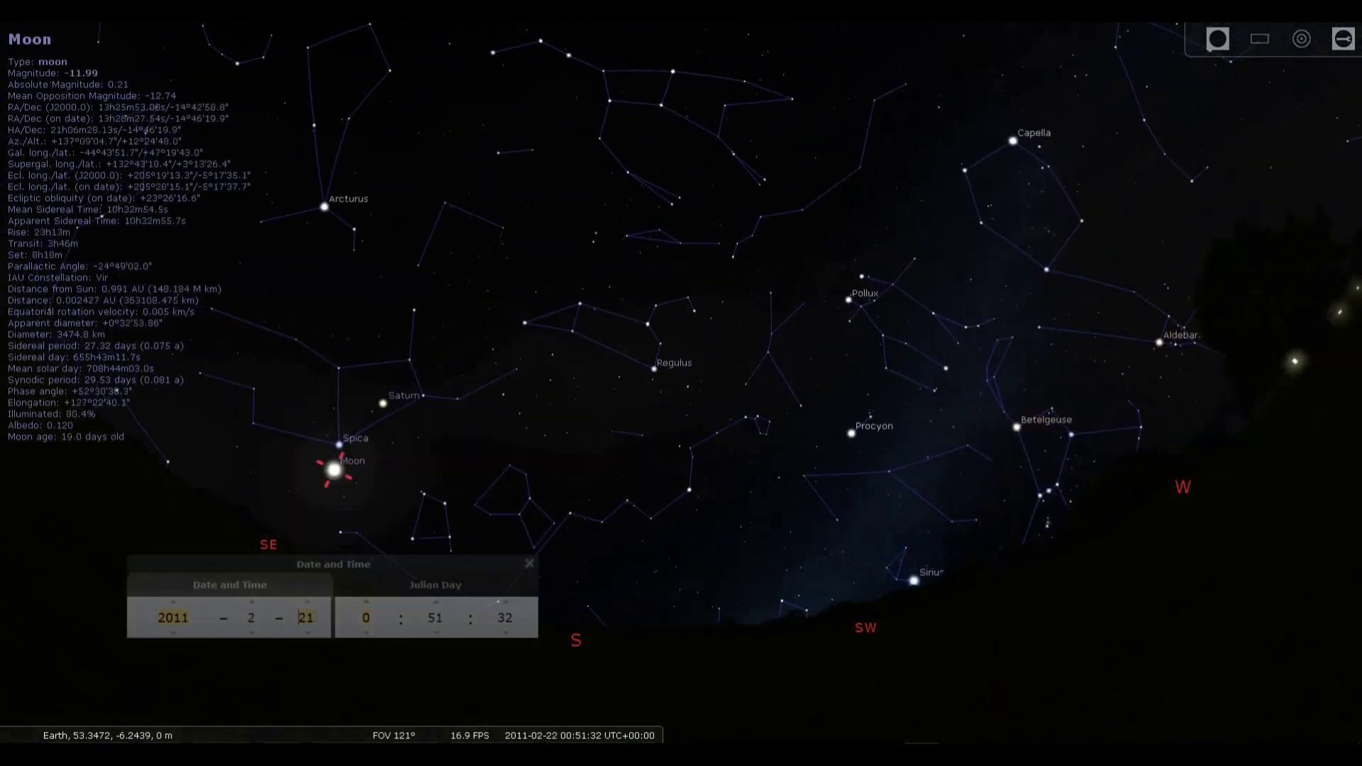
scroll(307, 618, "up", 20)
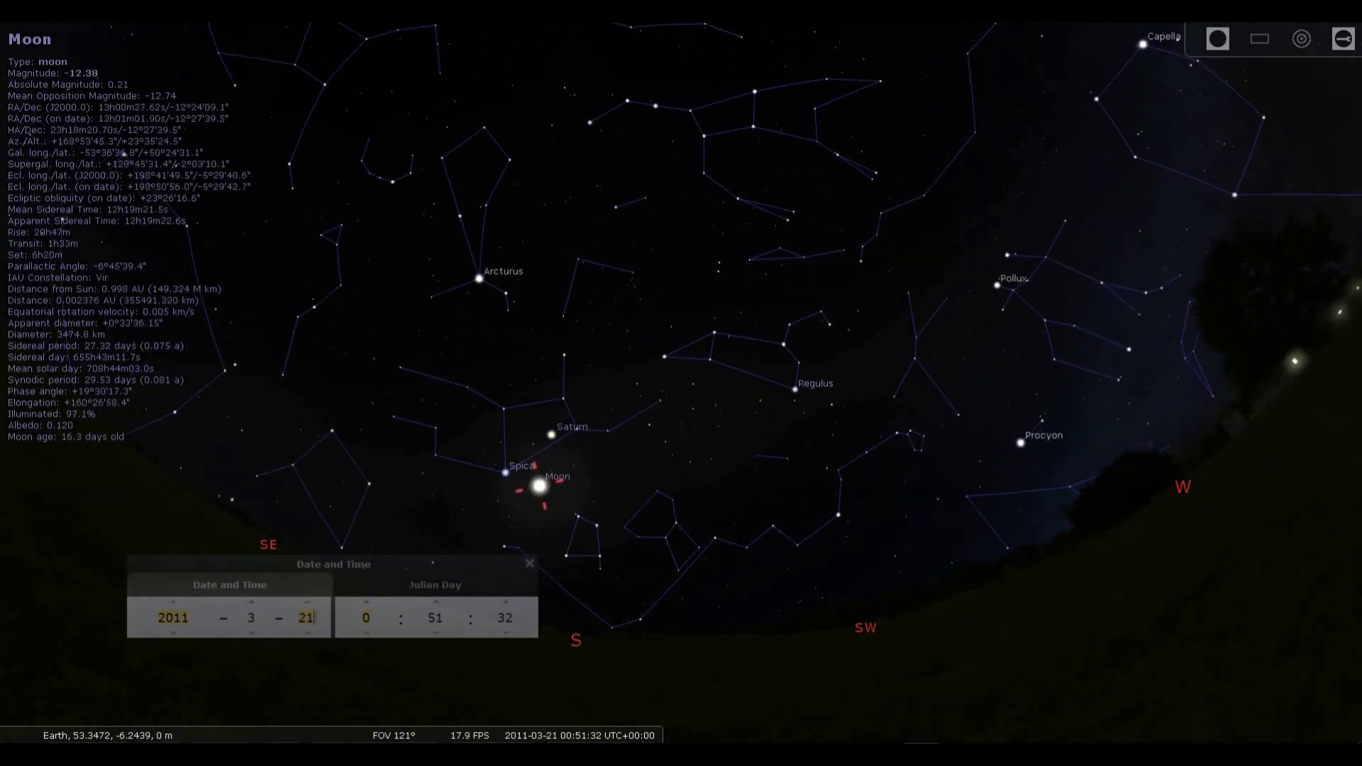
scroll(314, 617, "up", 18)
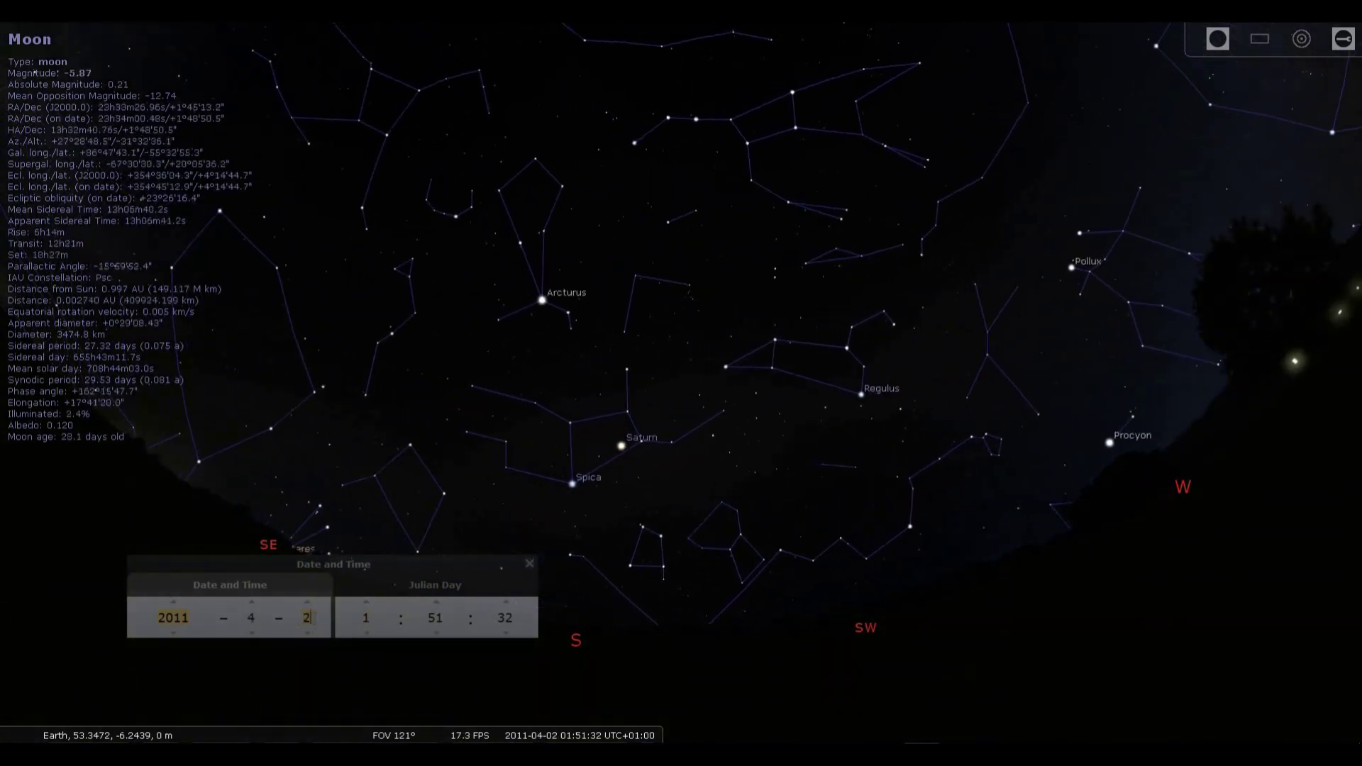
scroll(315, 617, "up", 20)
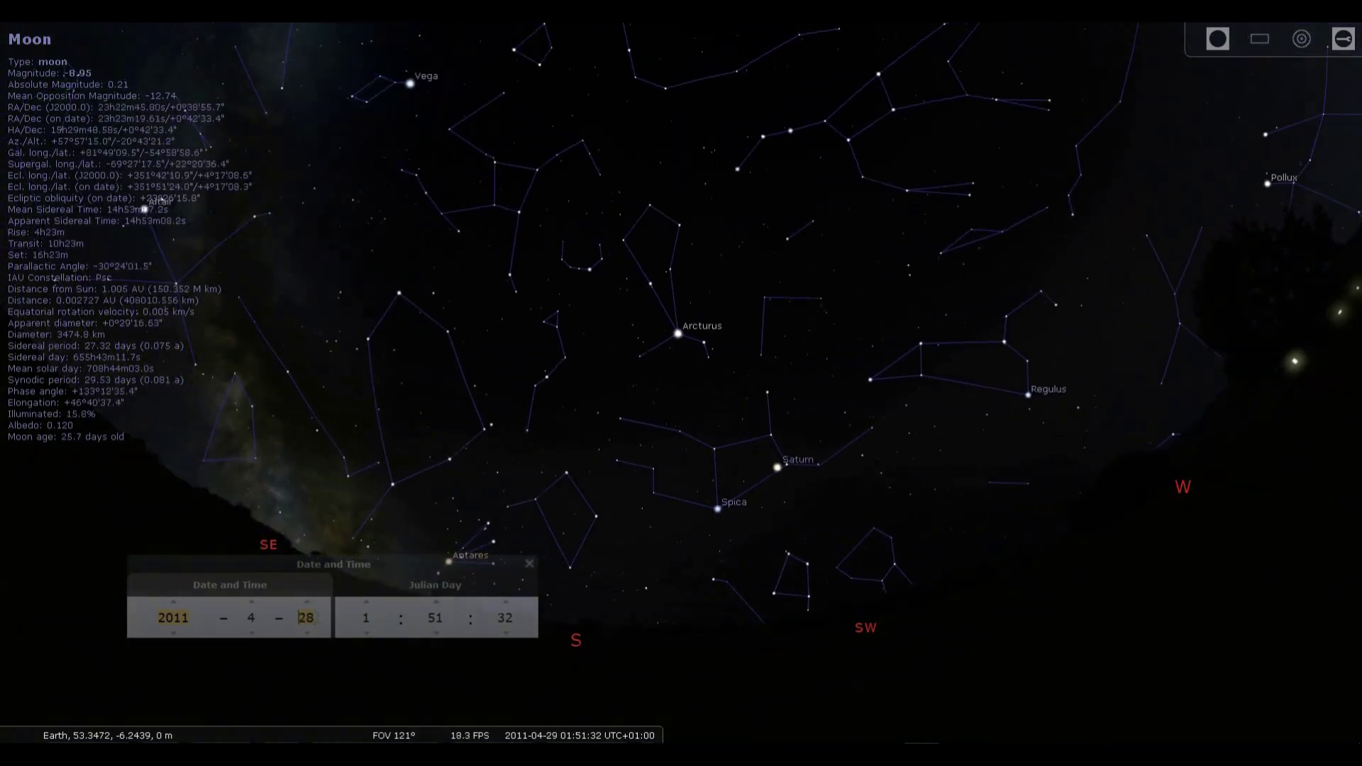
scroll(315, 617, "up", 20)
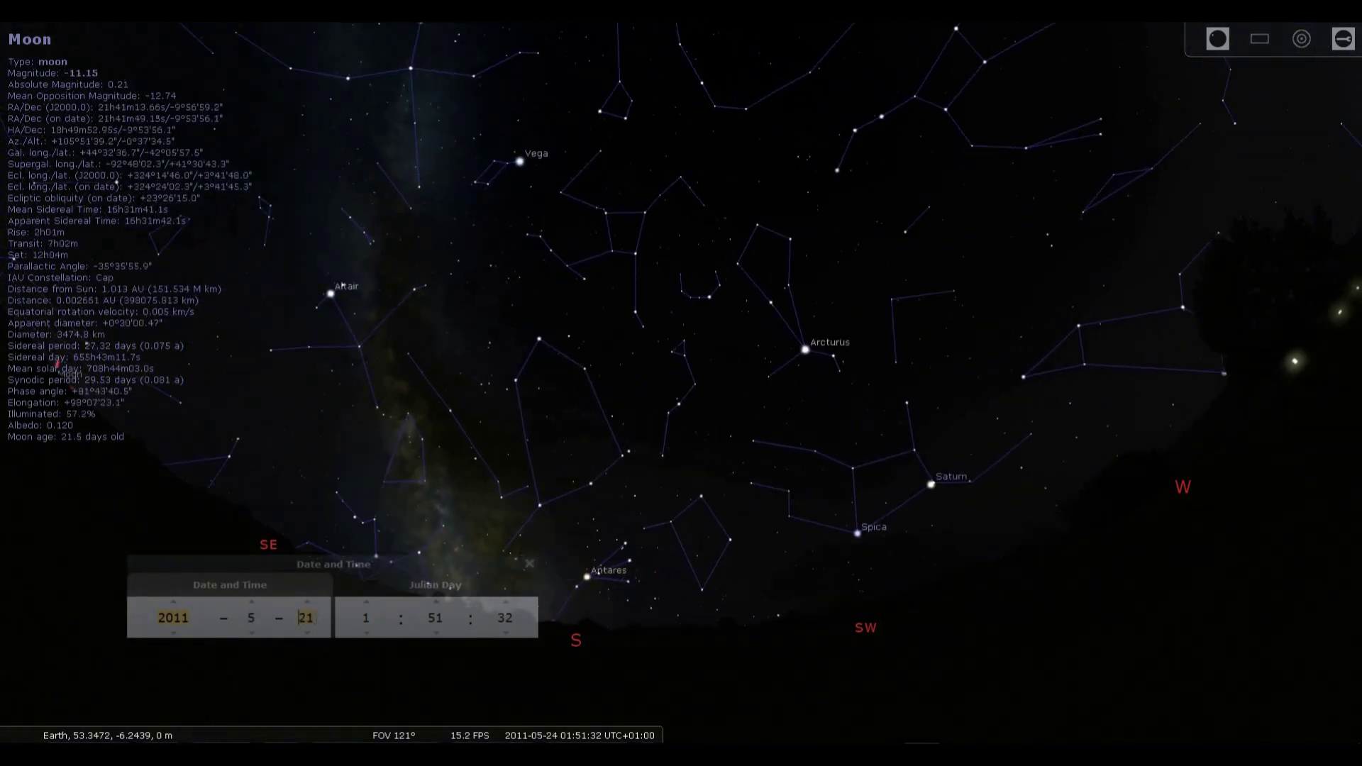
scroll(314, 617, "up", 20)
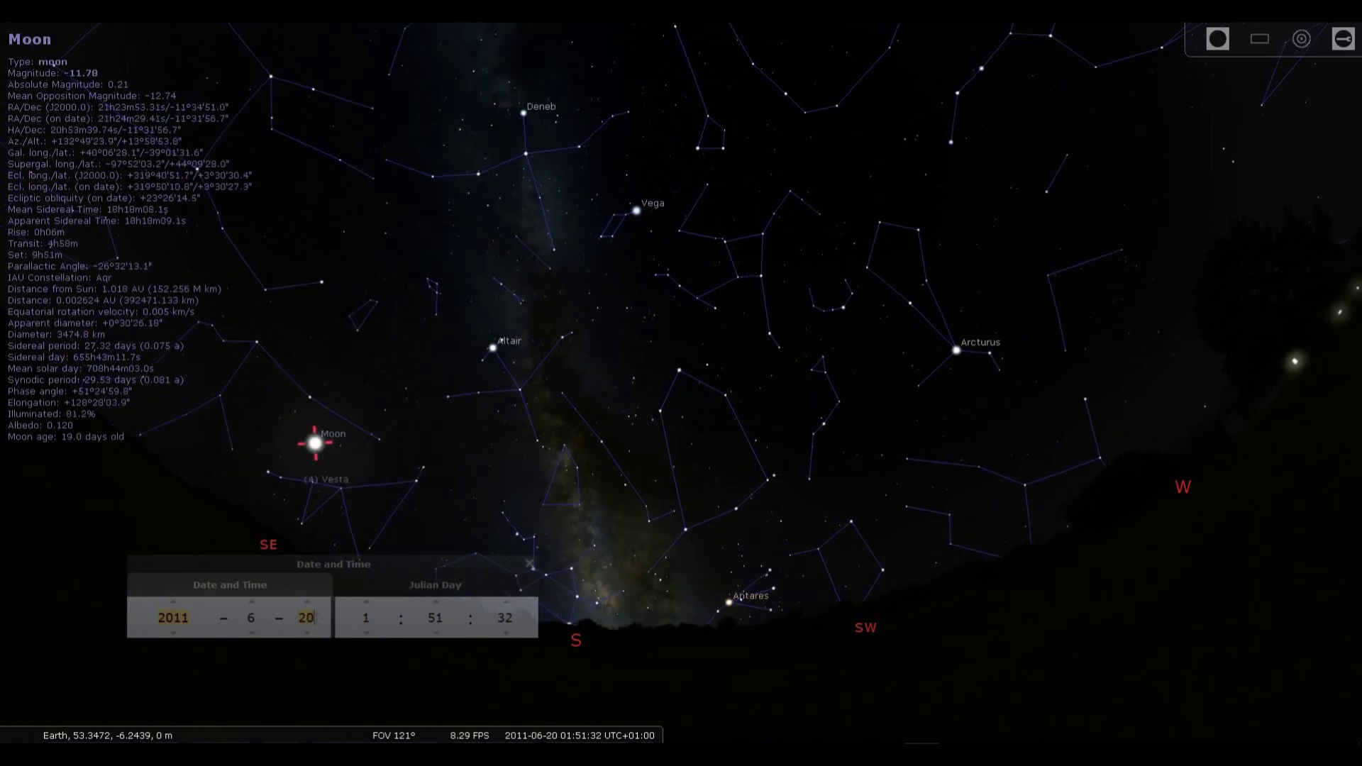
scroll(314, 617, "up", 20)
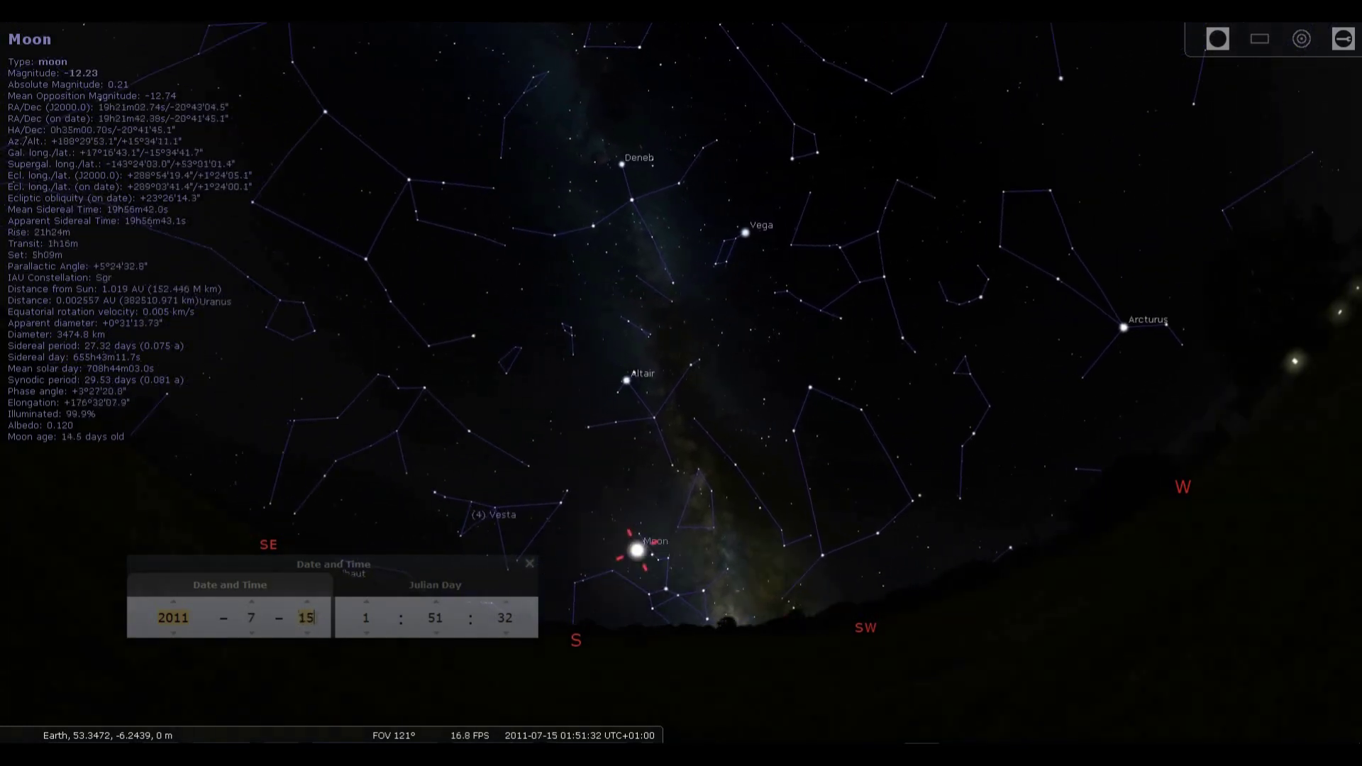
scroll(315, 617, "up", 18)
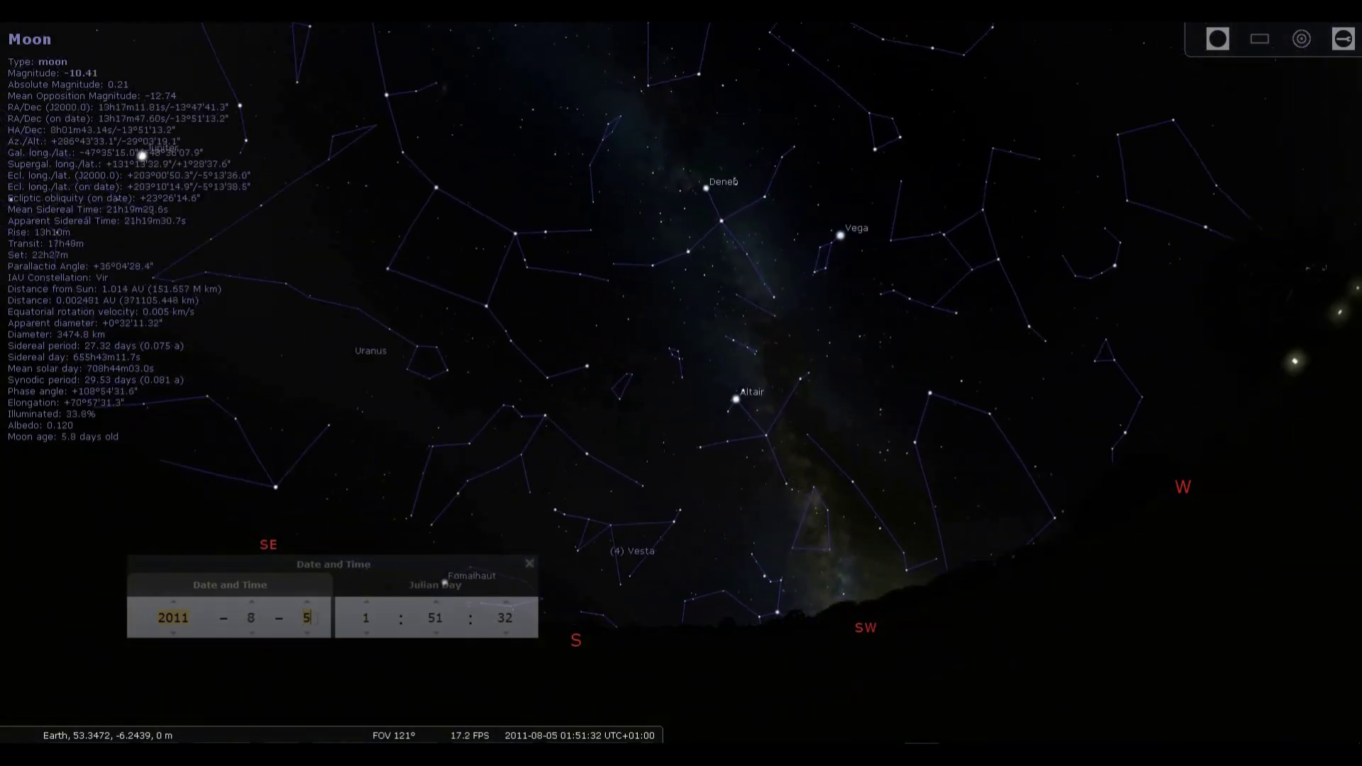
scroll(314, 618, "up", 20)
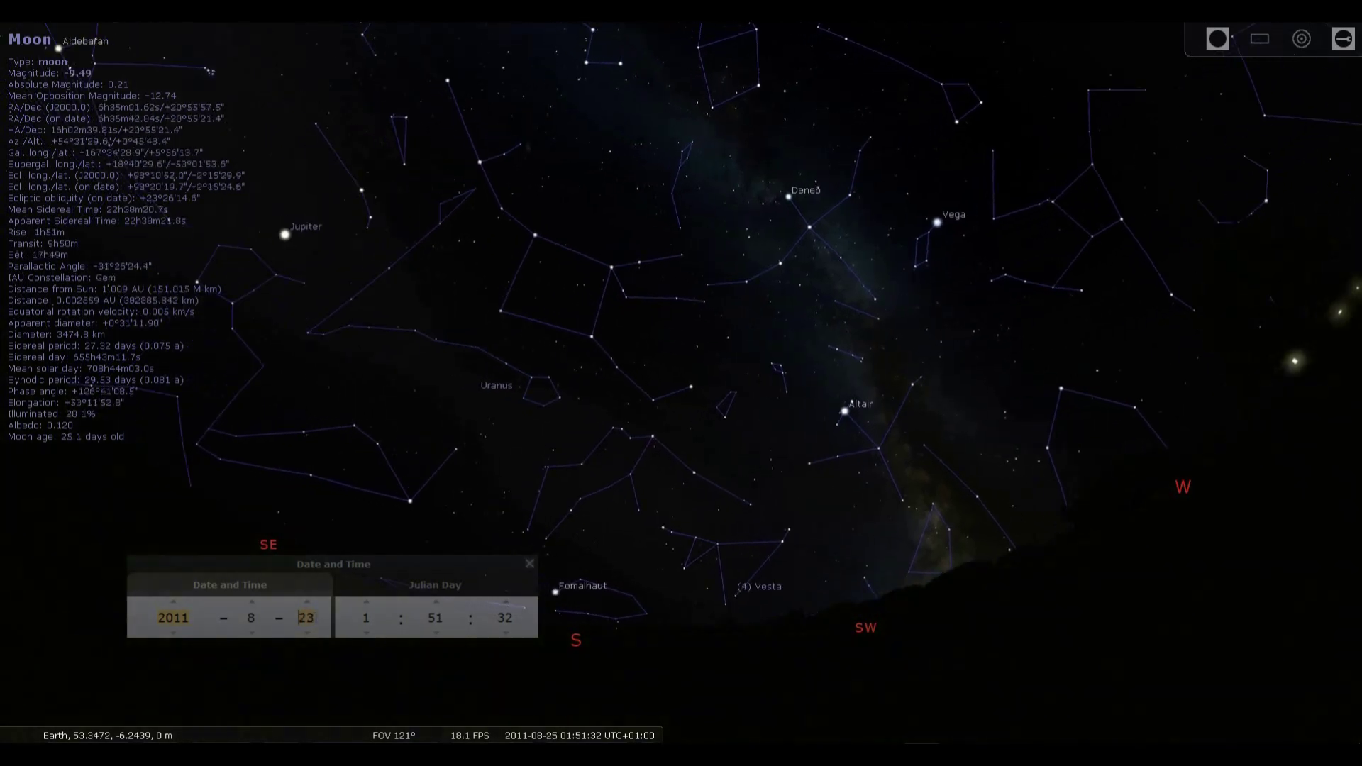
scroll(315, 618, "up", 20)
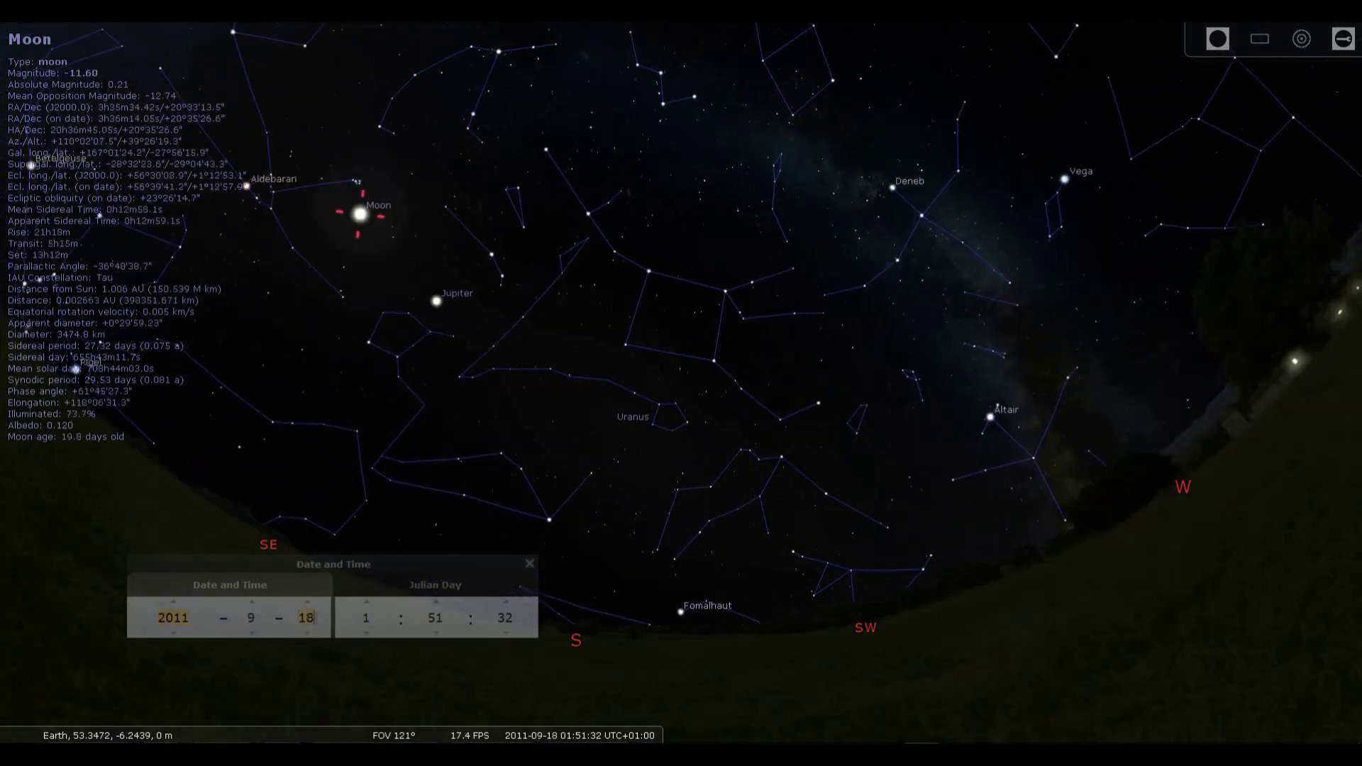
scroll(314, 617, "up", 20)
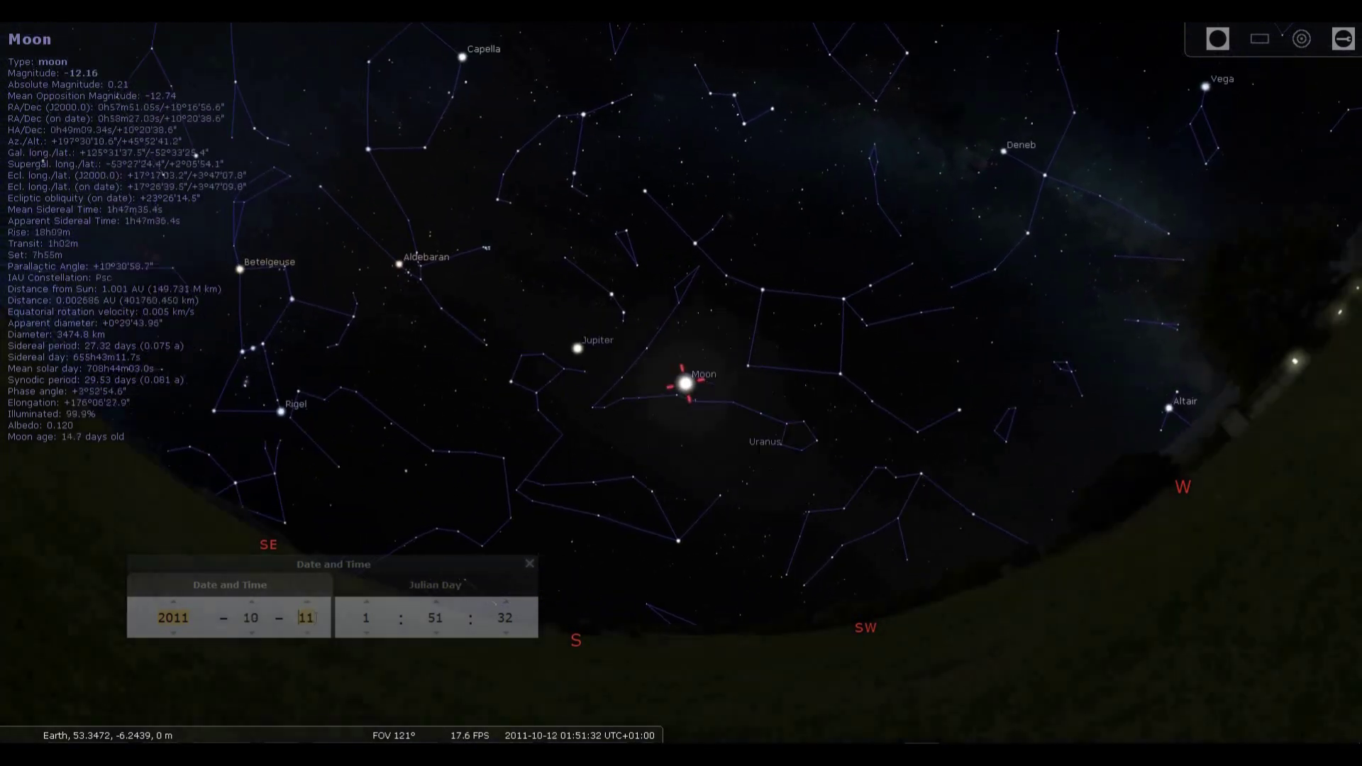
scroll(314, 617, "up", 20)
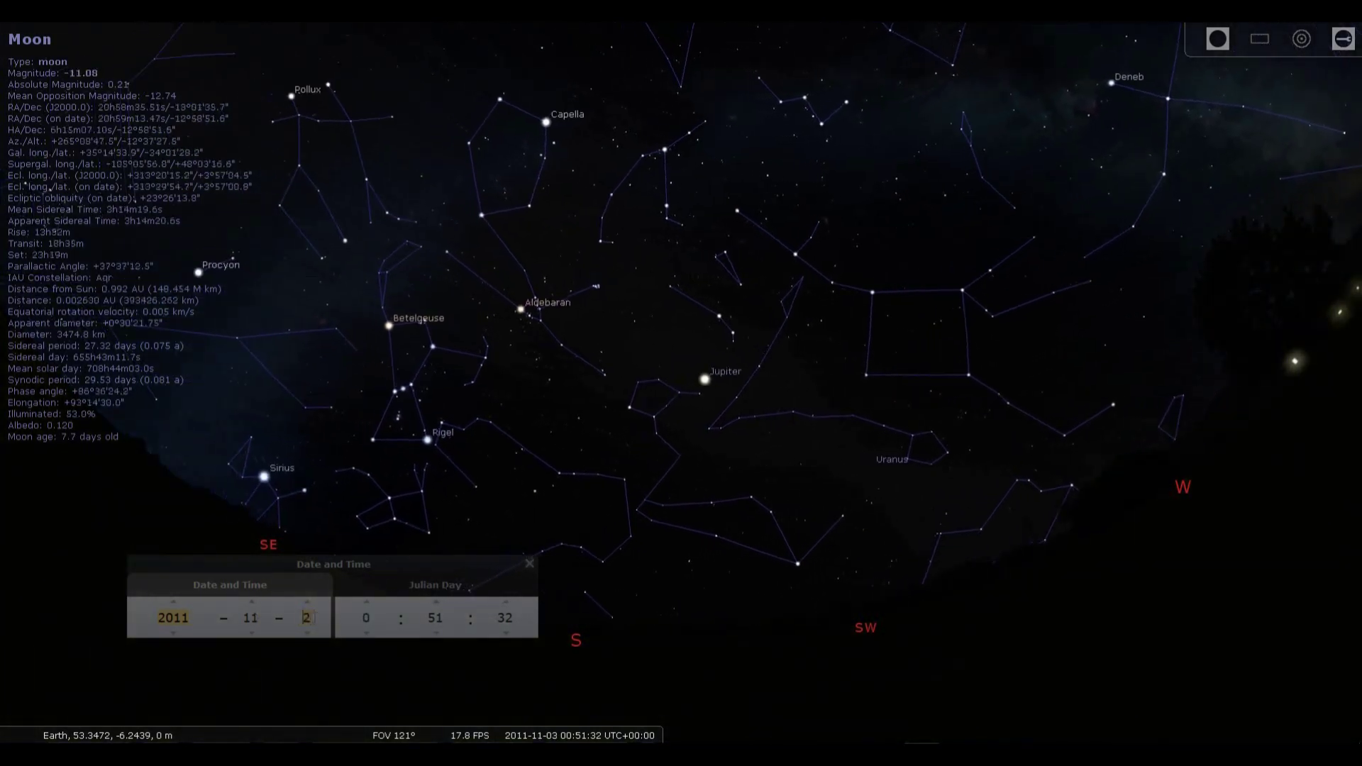
scroll(312, 617, "up", 20)
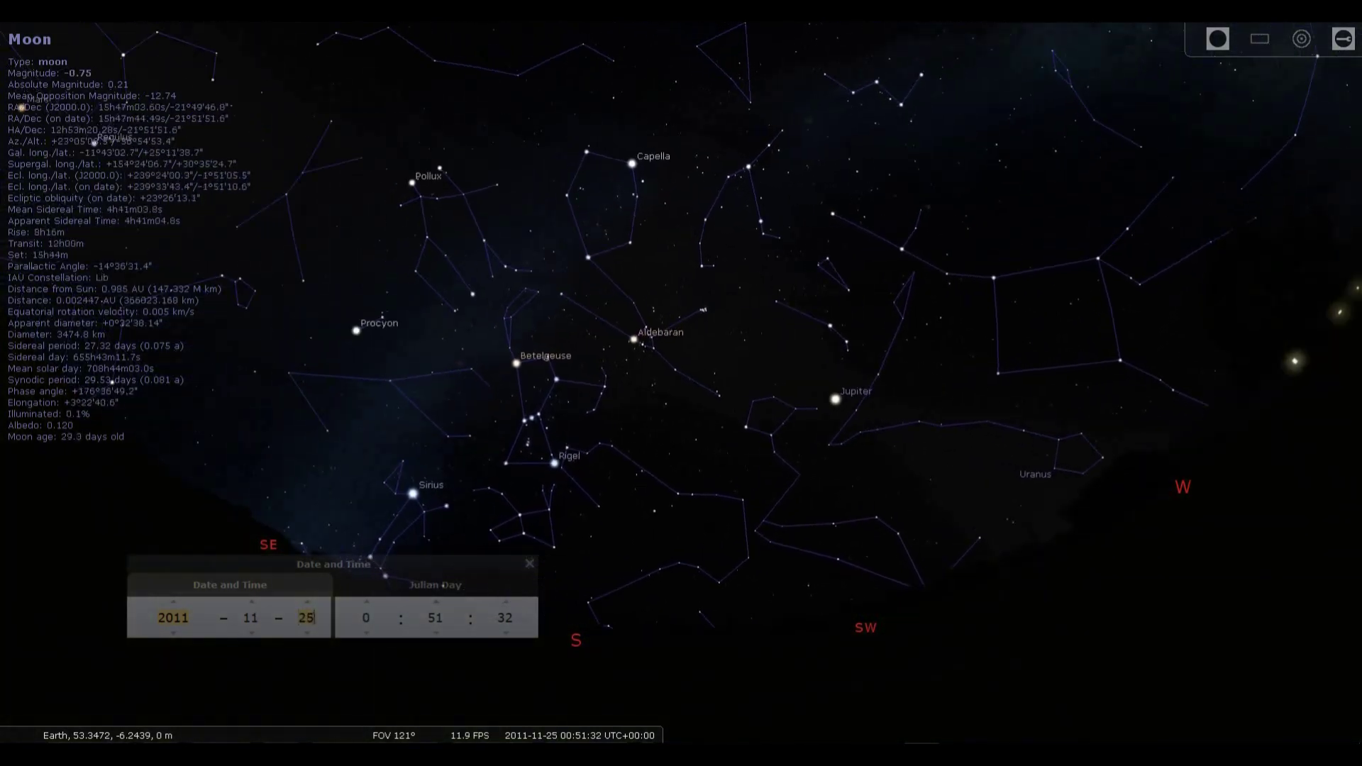
scroll(312, 617, "up", 6)
scroll(312, 617, "up", 2)
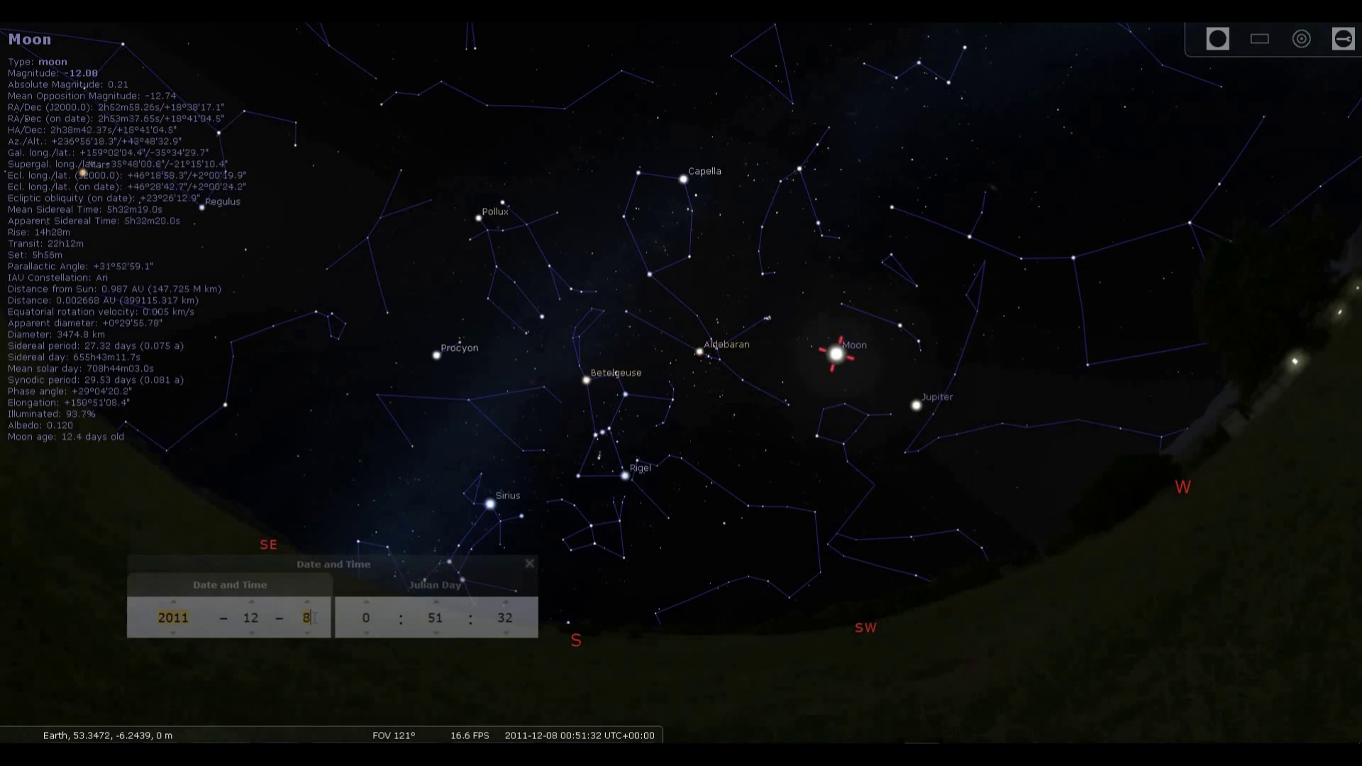
scroll(313, 617, "up", 1)
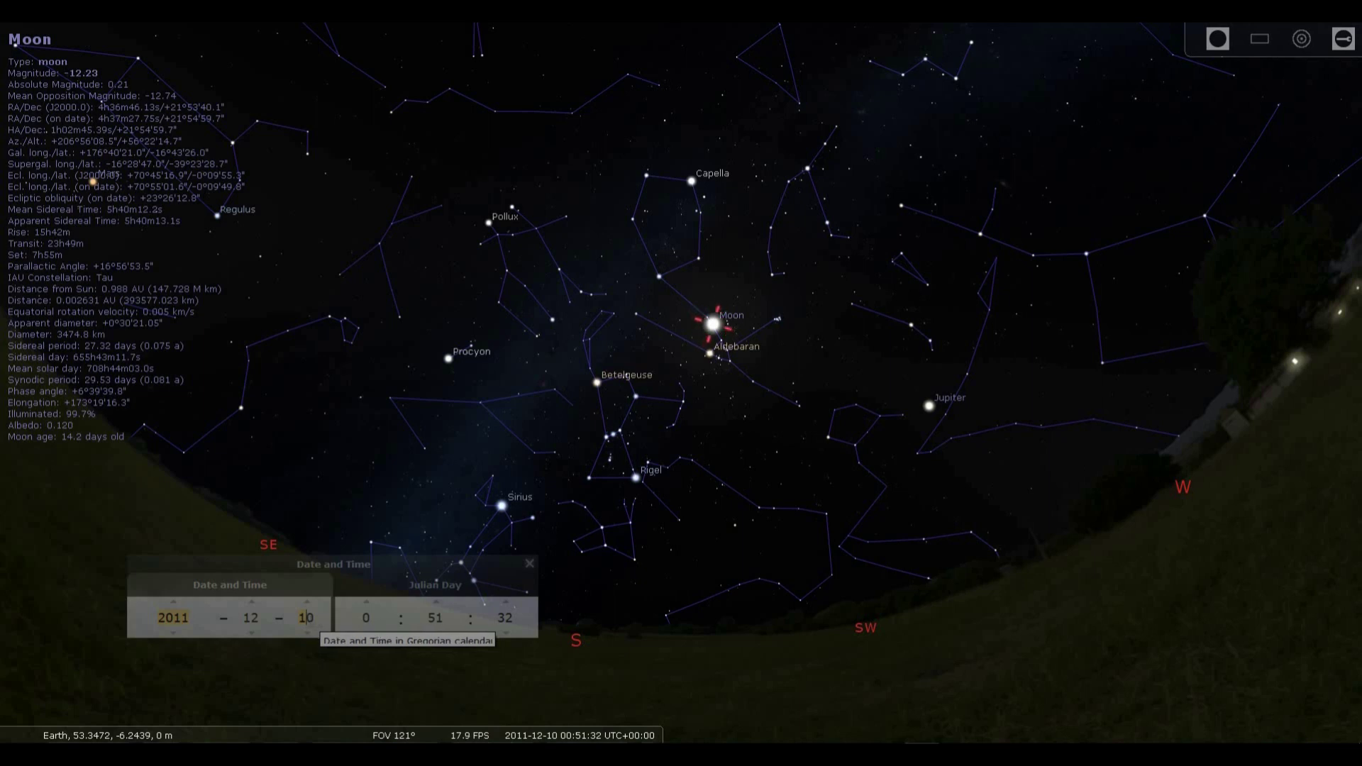
Move the date to 21 December (reaching 2016-12-21) and zoom the sky to about 73°.
scroll(307, 618, "up", 11)
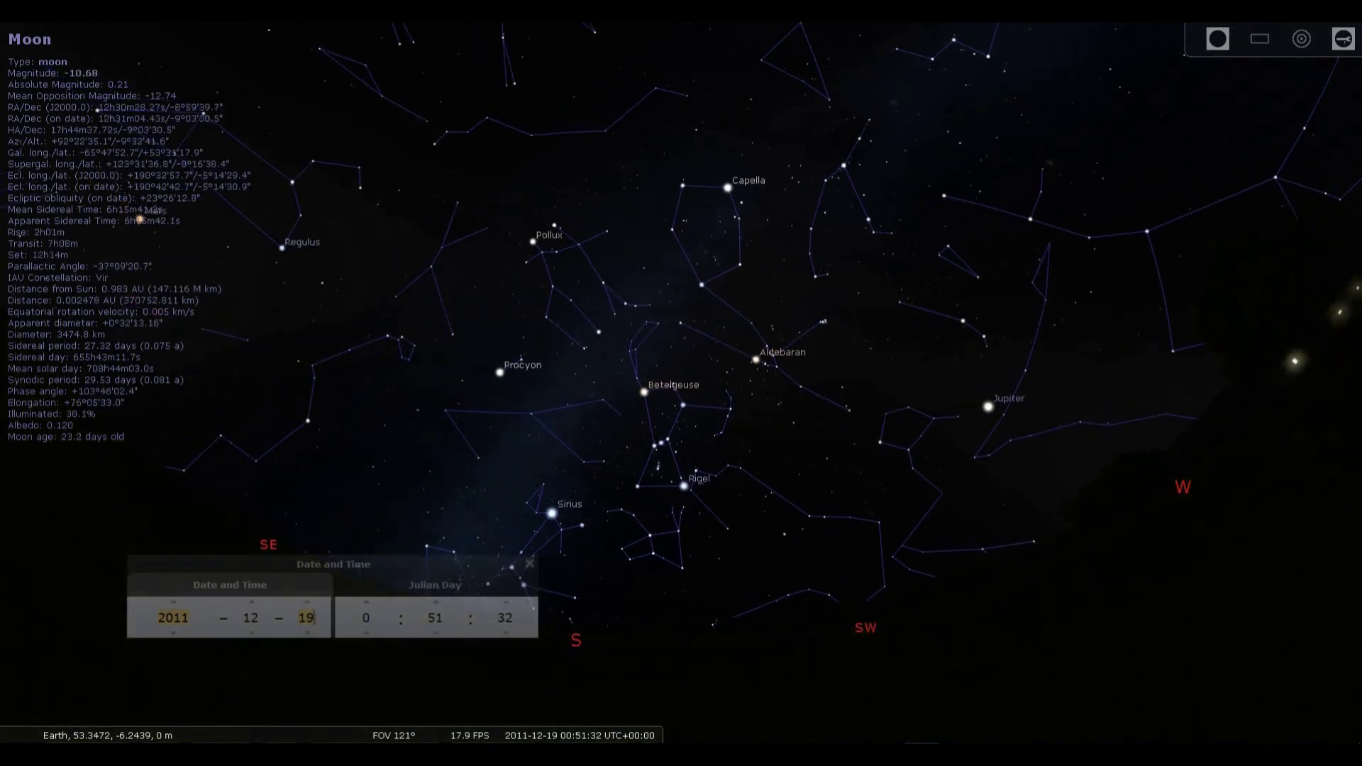
scroll(173, 618, "down", 1)
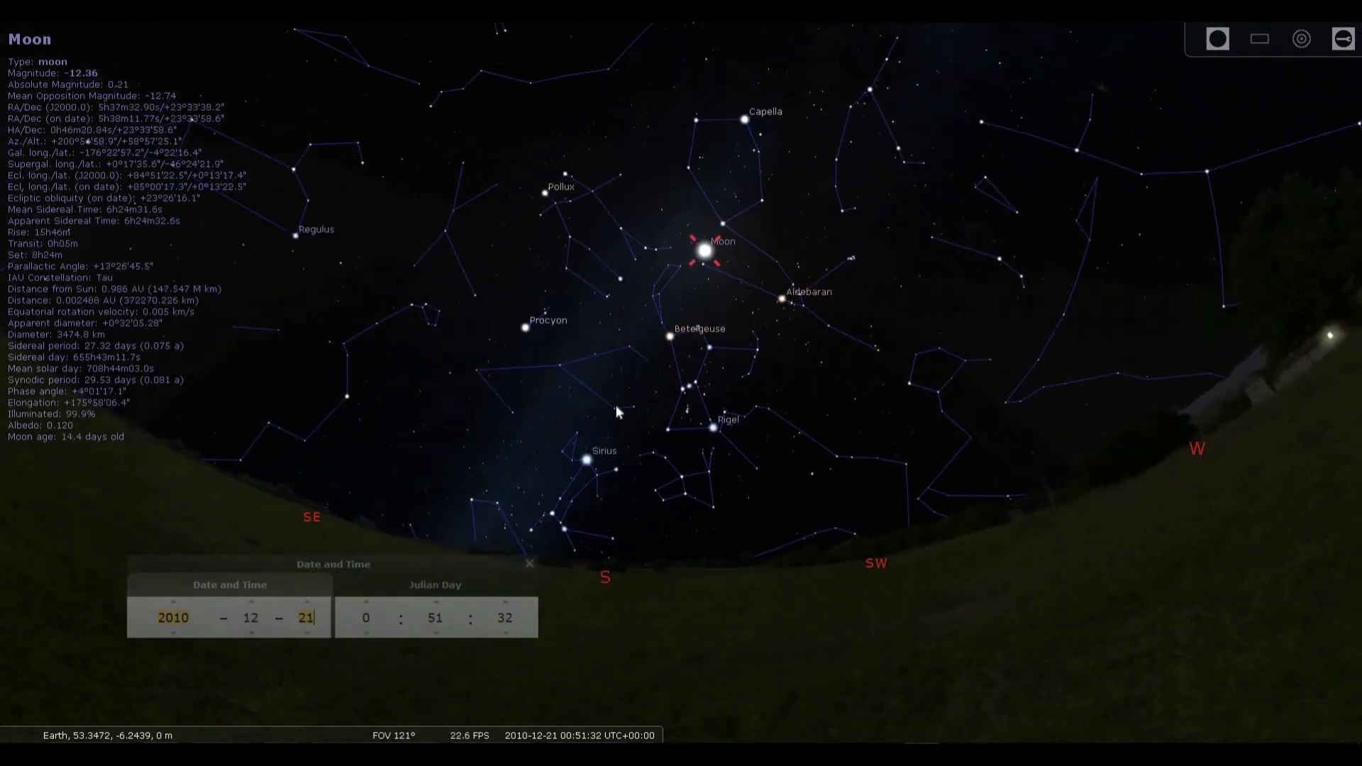
scroll(717, 160, "up", 5)
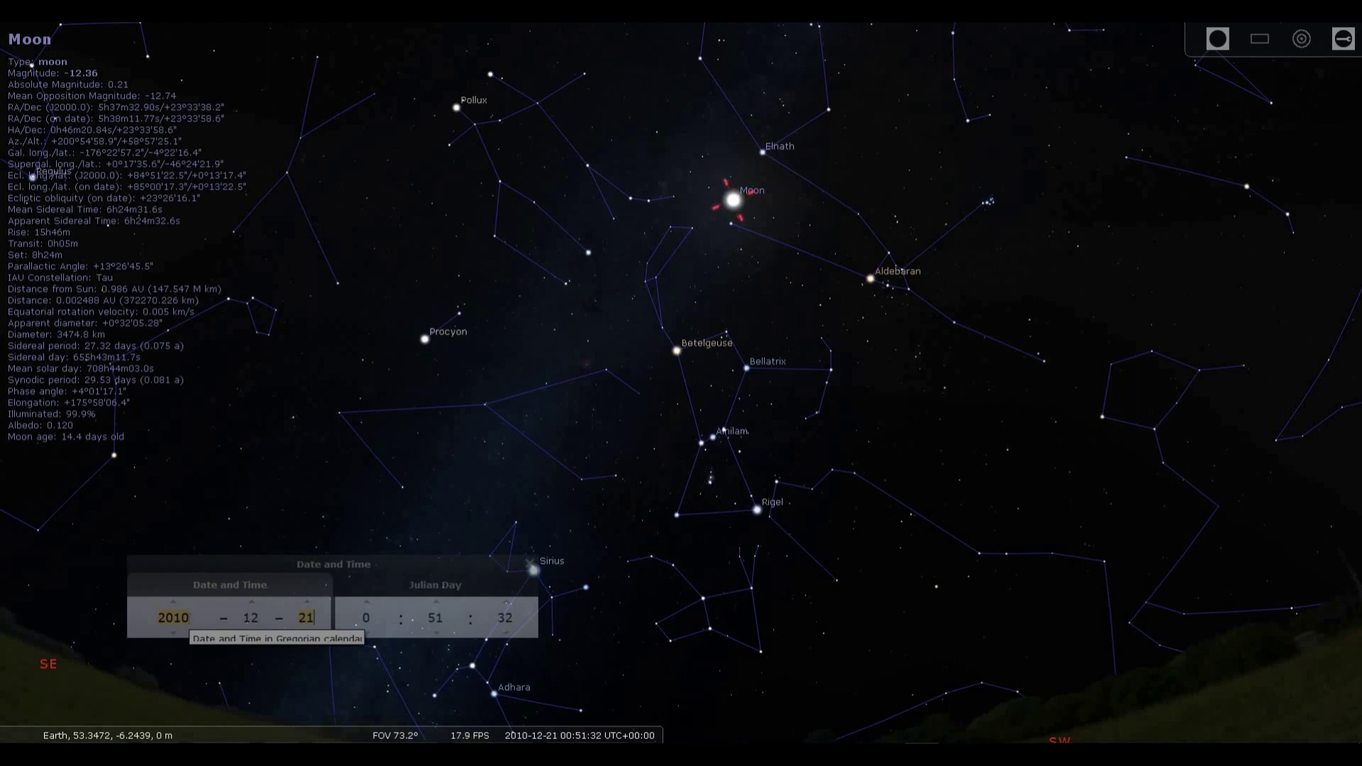
scroll(173, 618, "up", 15)
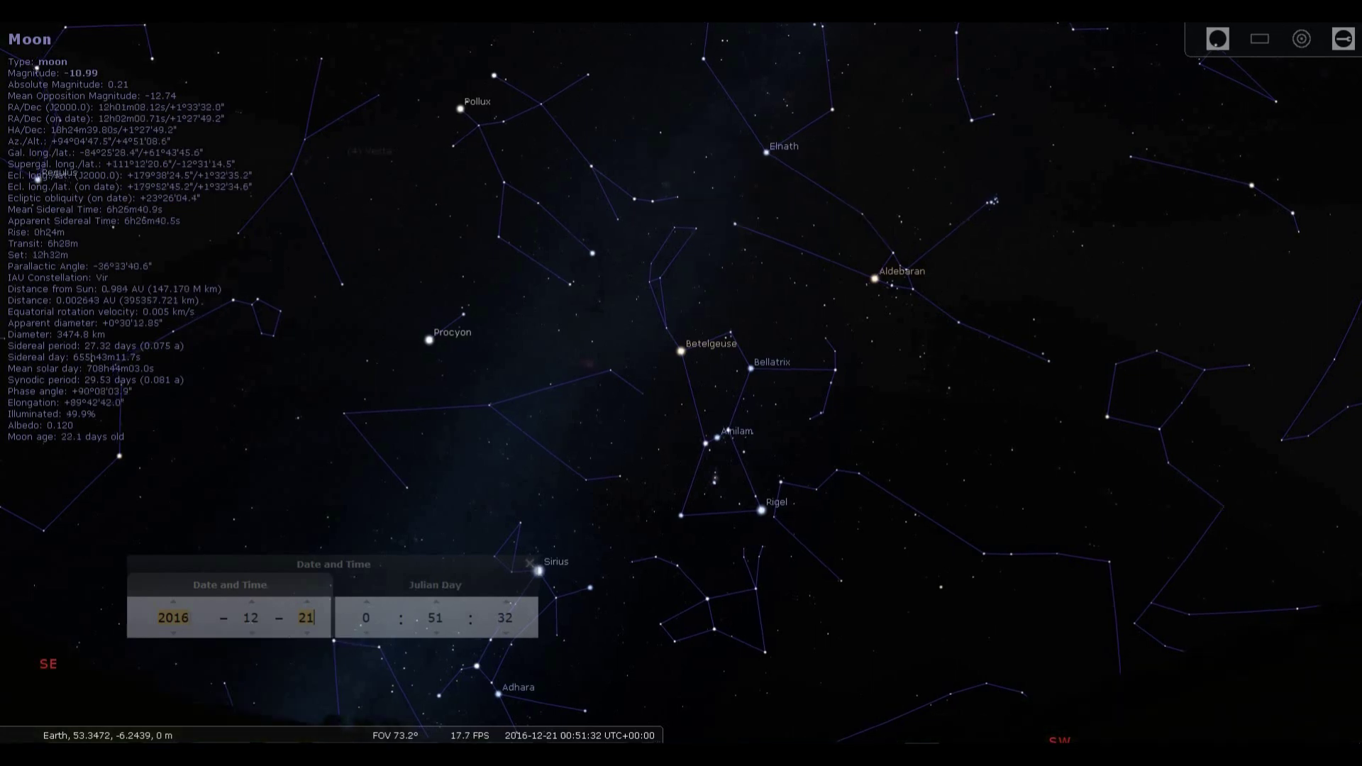
Jump the year to 2029 for the solstice full Moon, then back to 2028.
scroll(186, 617, "up", 4)
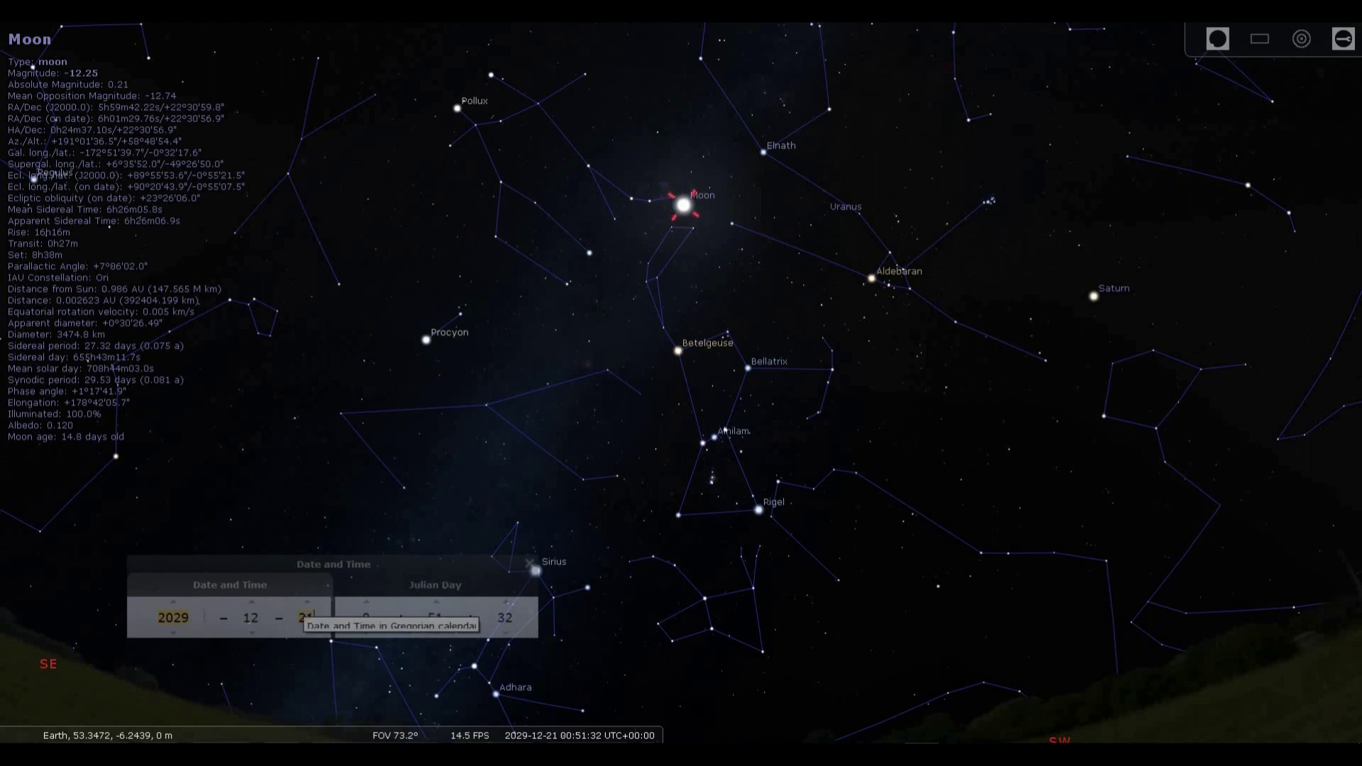
scroll(173, 618, "down", 1)
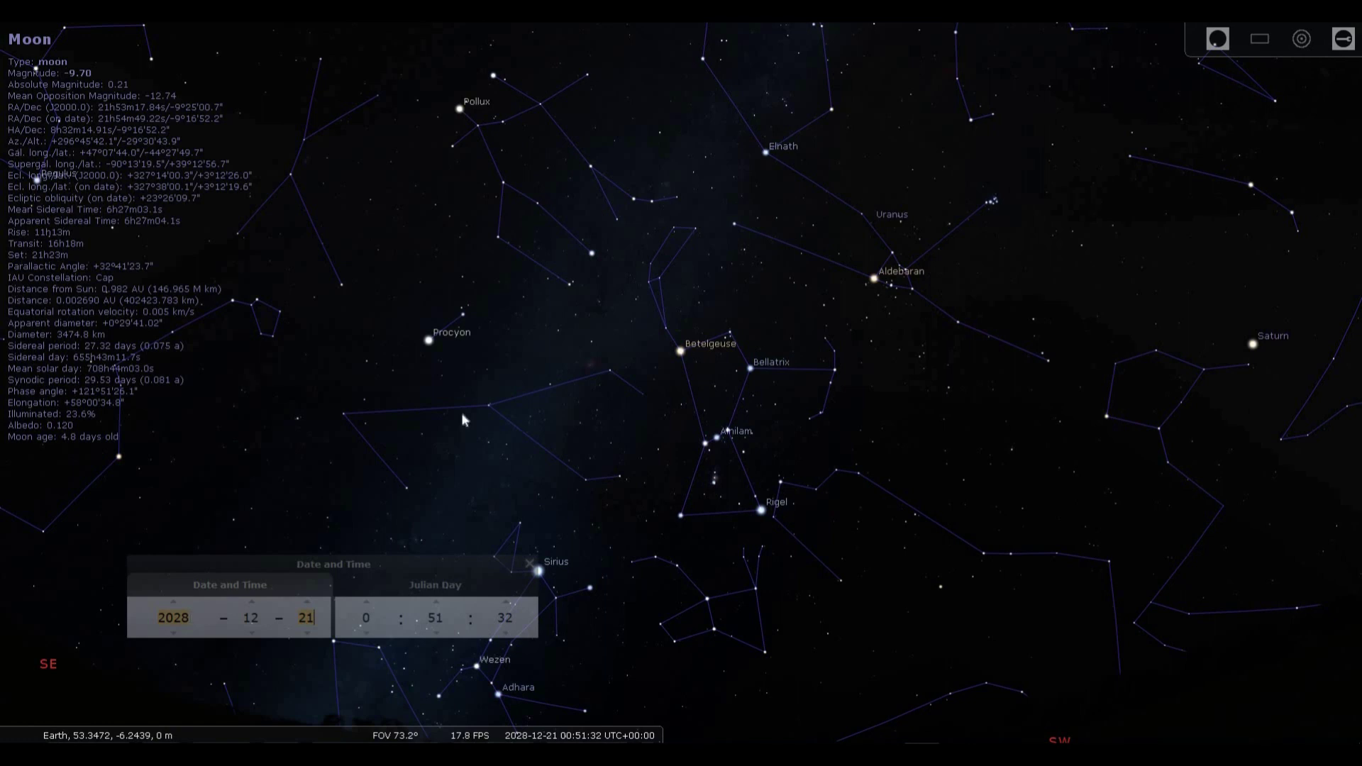
Zoom out and step the solstice year back from 2028 to 2021, Moon beside Pollux.
scroll(461, 412, "down", 3)
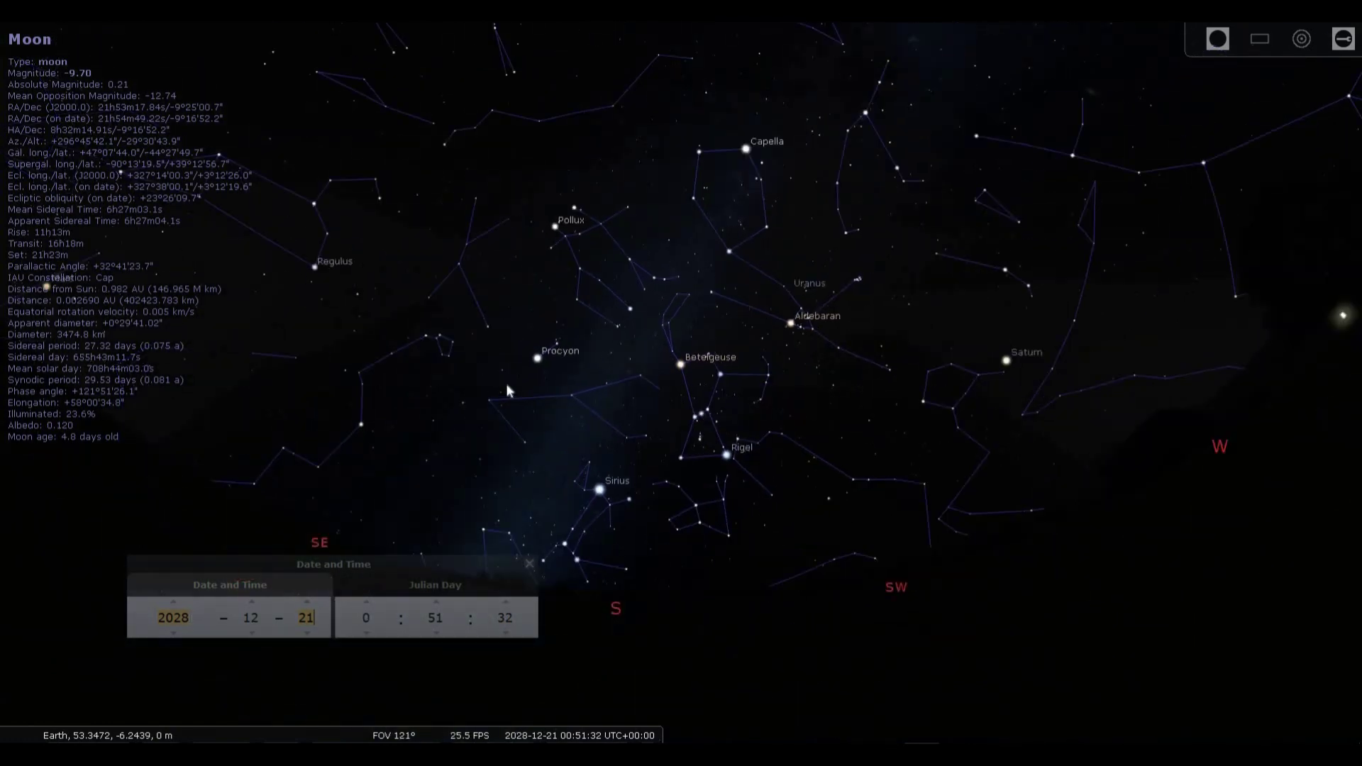
scroll(190, 612, "down", 1)
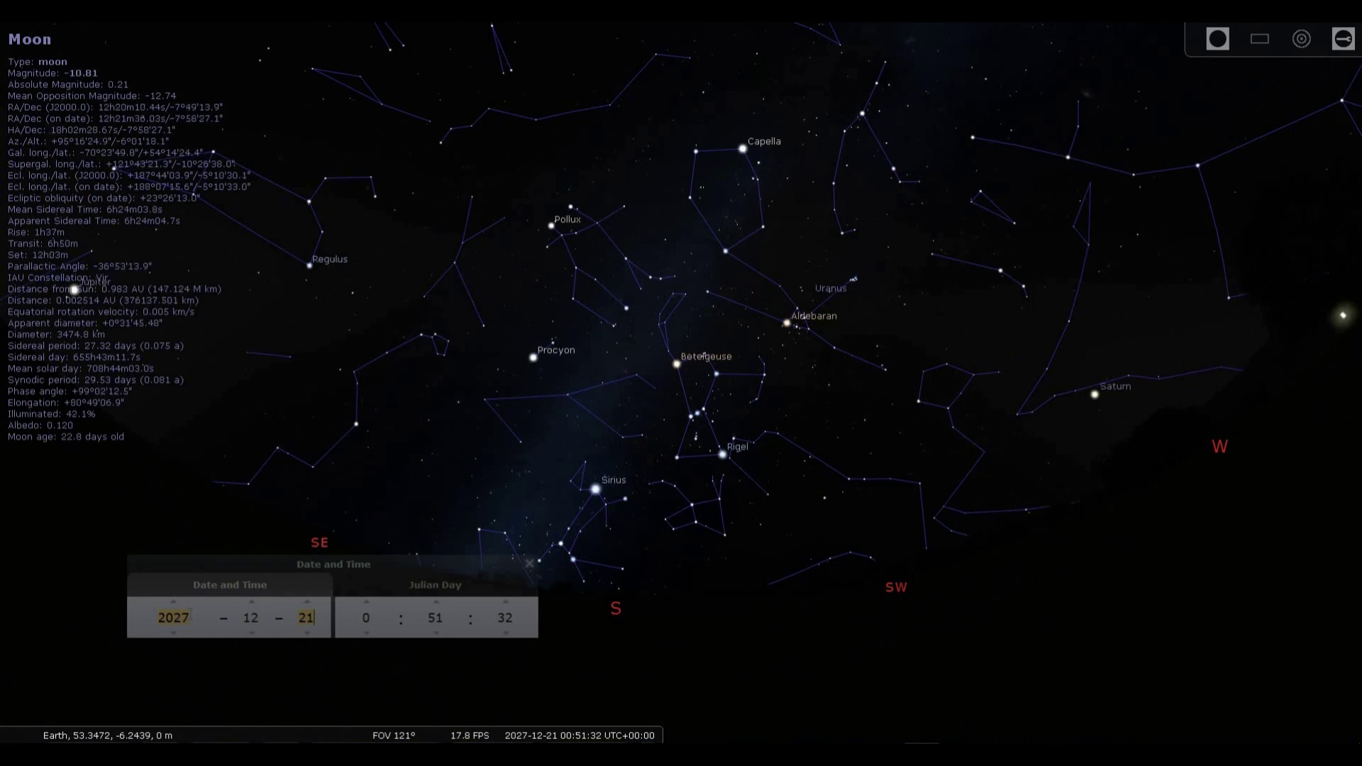
scroll(190, 612, "down", 1)
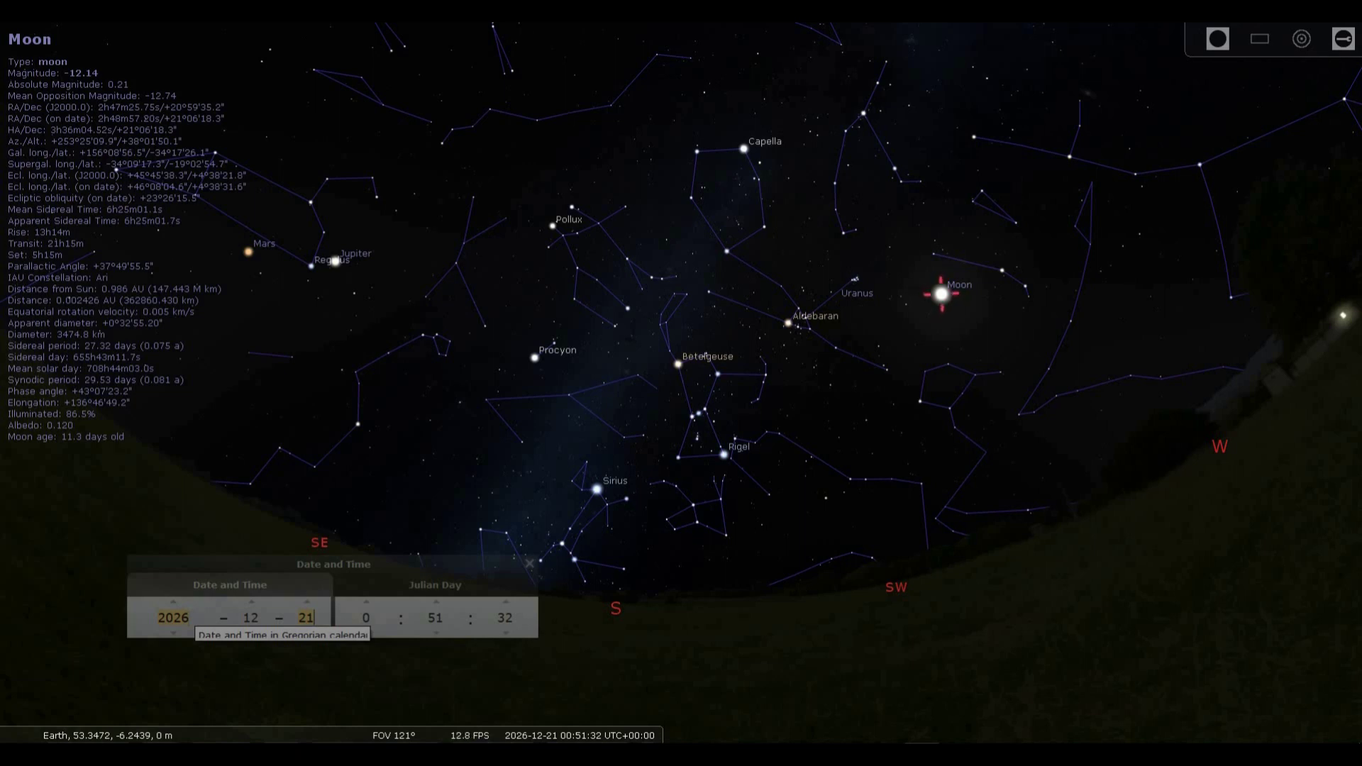
scroll(173, 617, "down", 1)
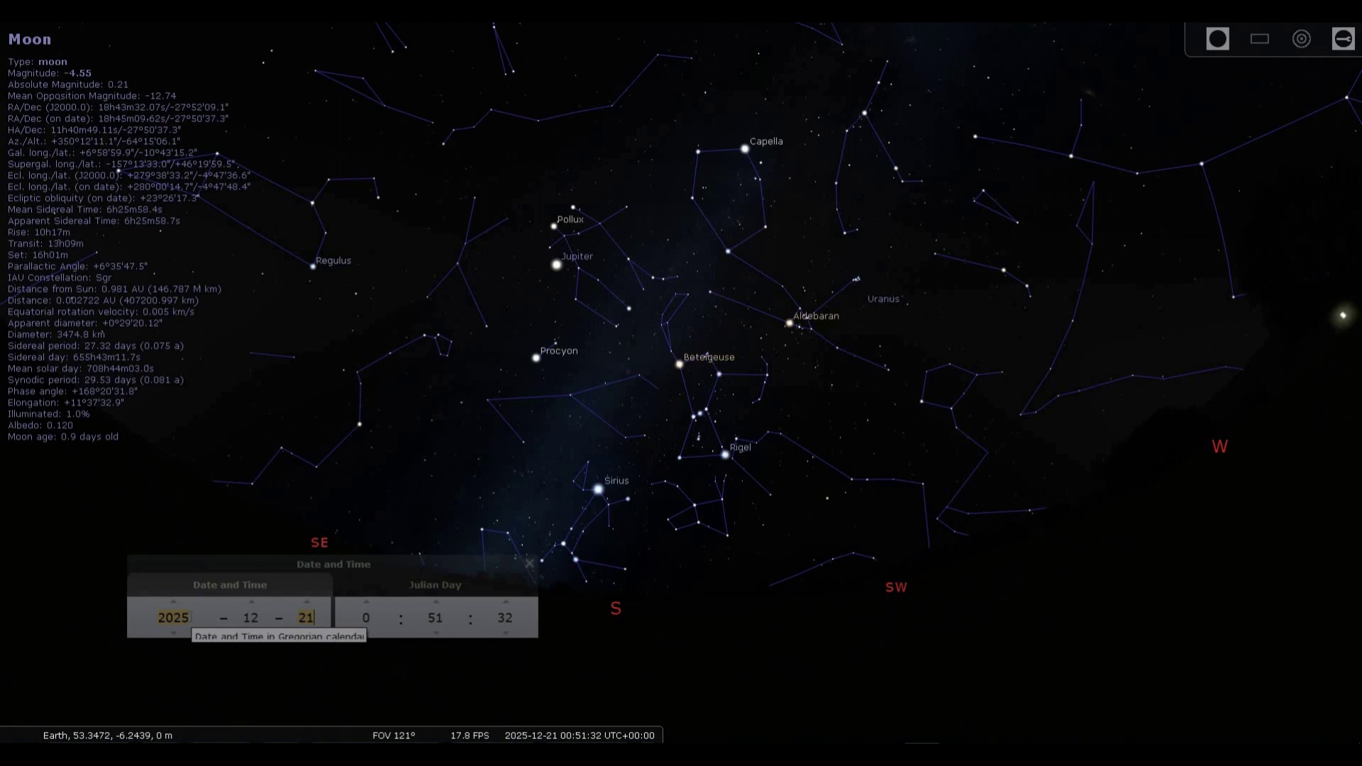
scroll(173, 618, "down", 1)
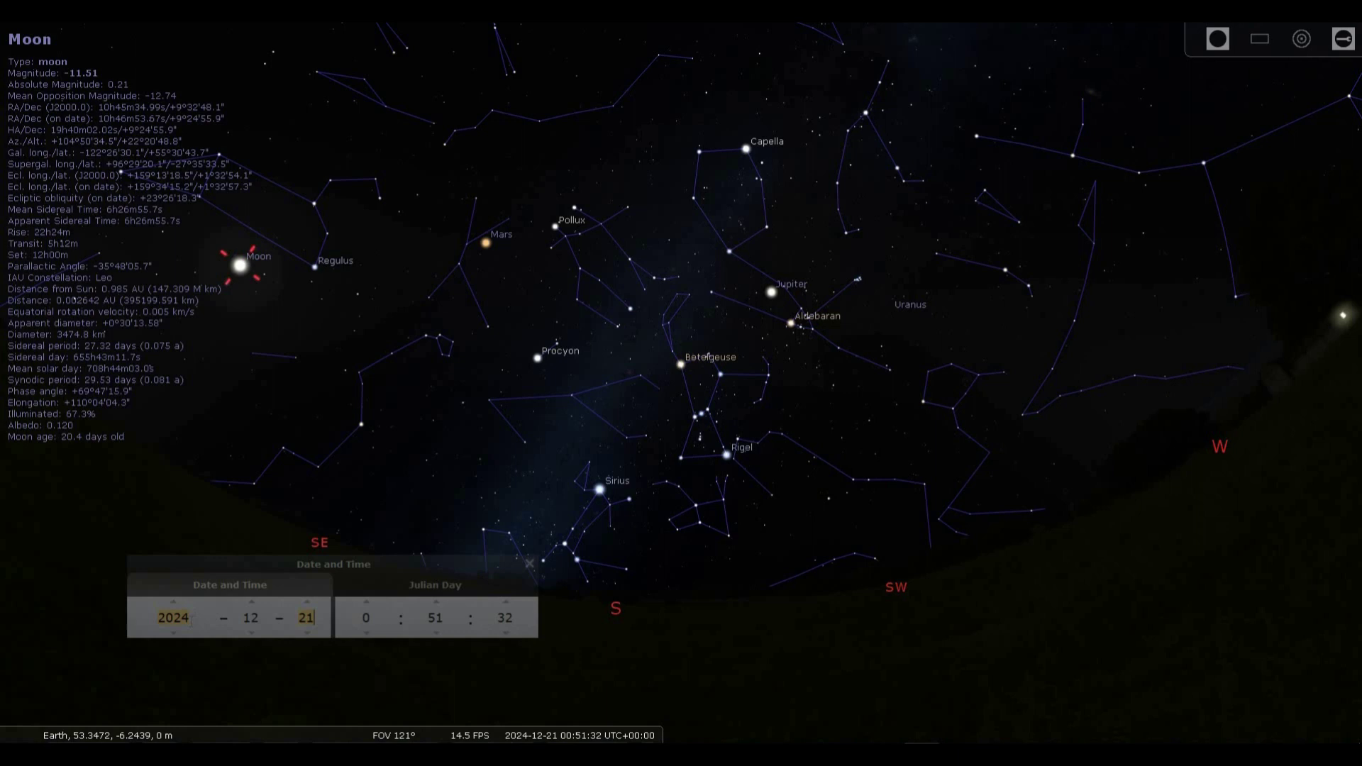
scroll(173, 617, "down", 1)
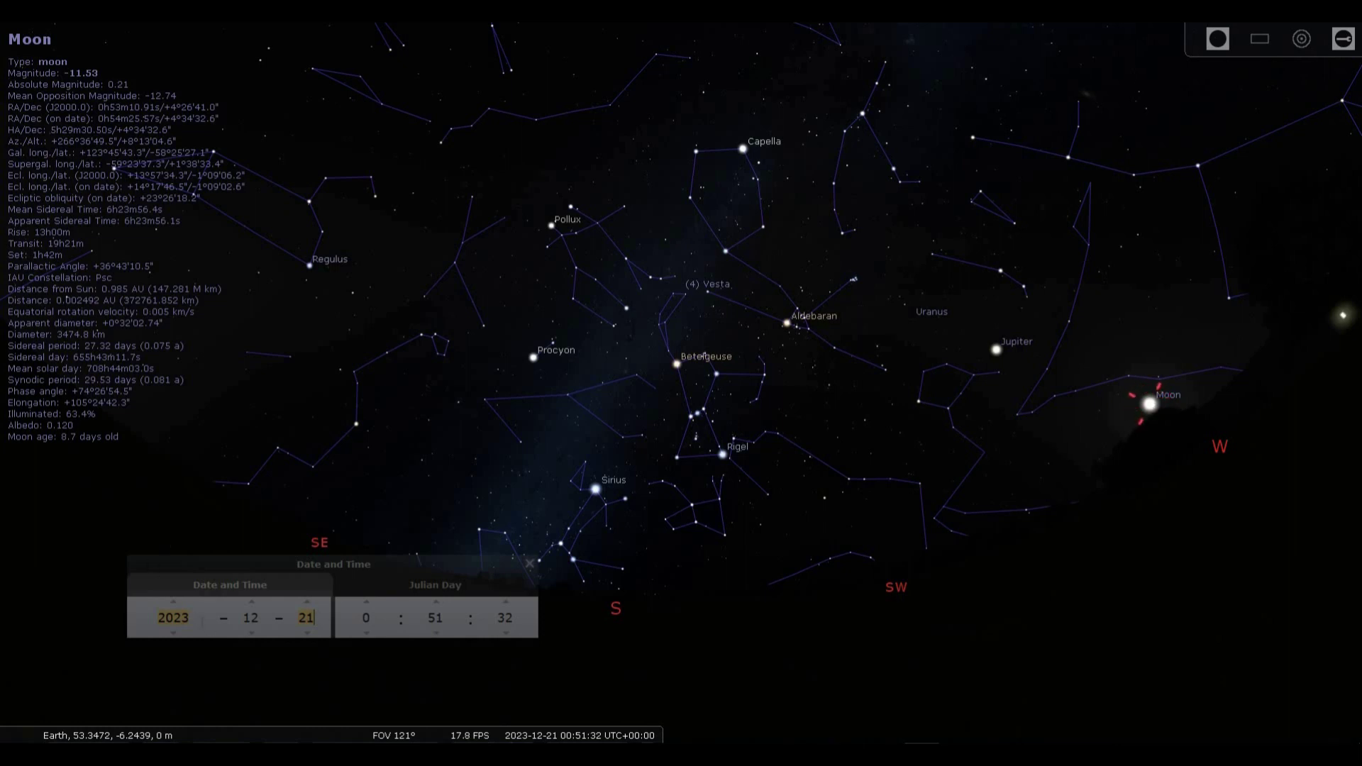
scroll(173, 618, "down", 1)
Move the year back from 2021 to 2018, bringing the Moon beside Aldebaran.
scroll(173, 618, "down", 1)
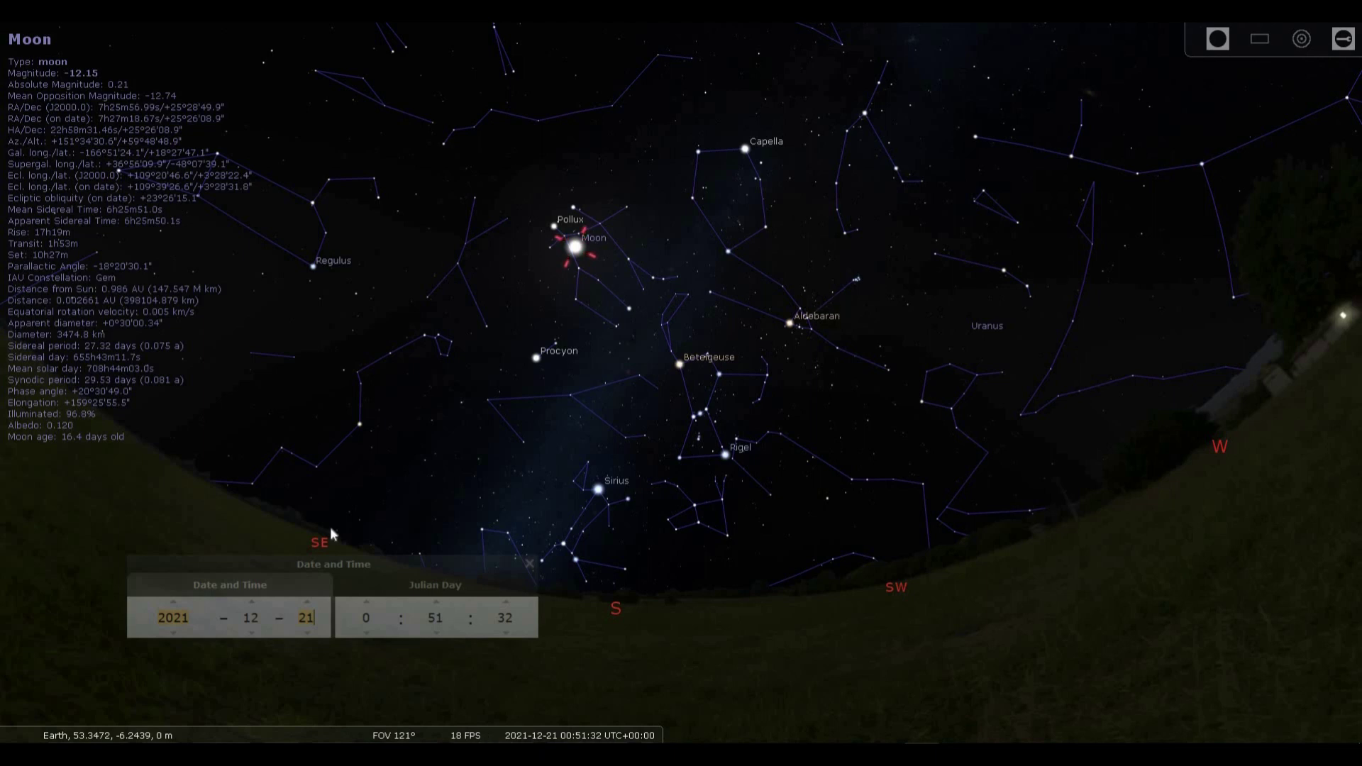
key("Down")
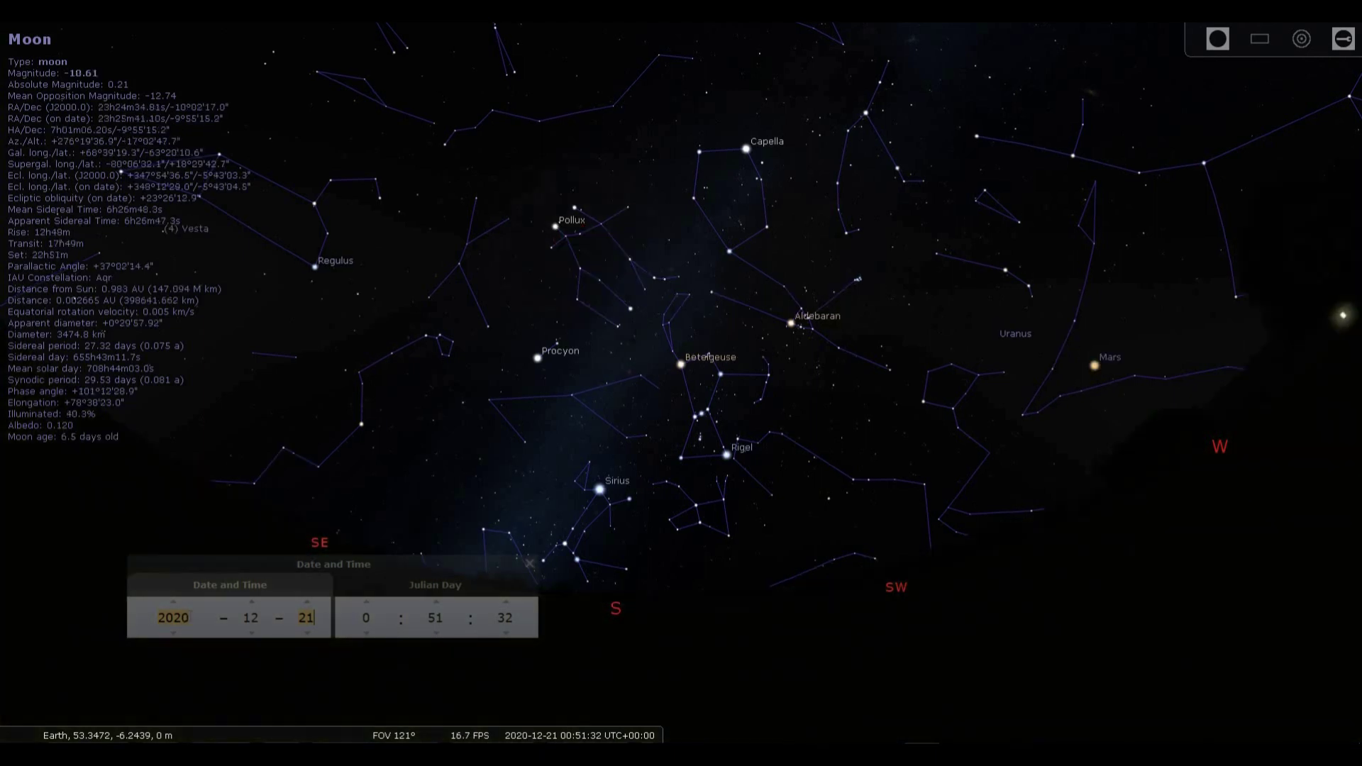
key("Down")
key("Down")
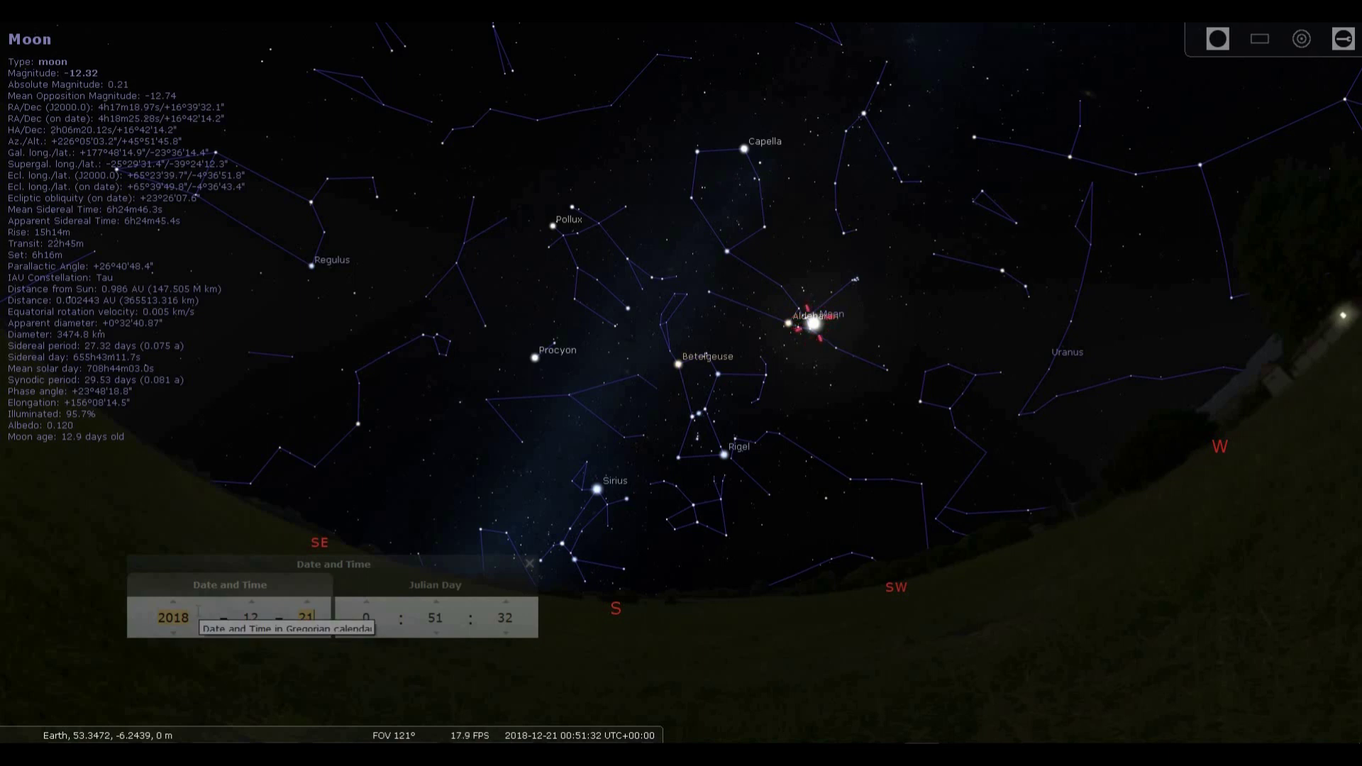
Return to 21 December 2010 with the 99.9%-illuminated Moon near Aldebaran, shifting the view.
mouse_move(355, 723)
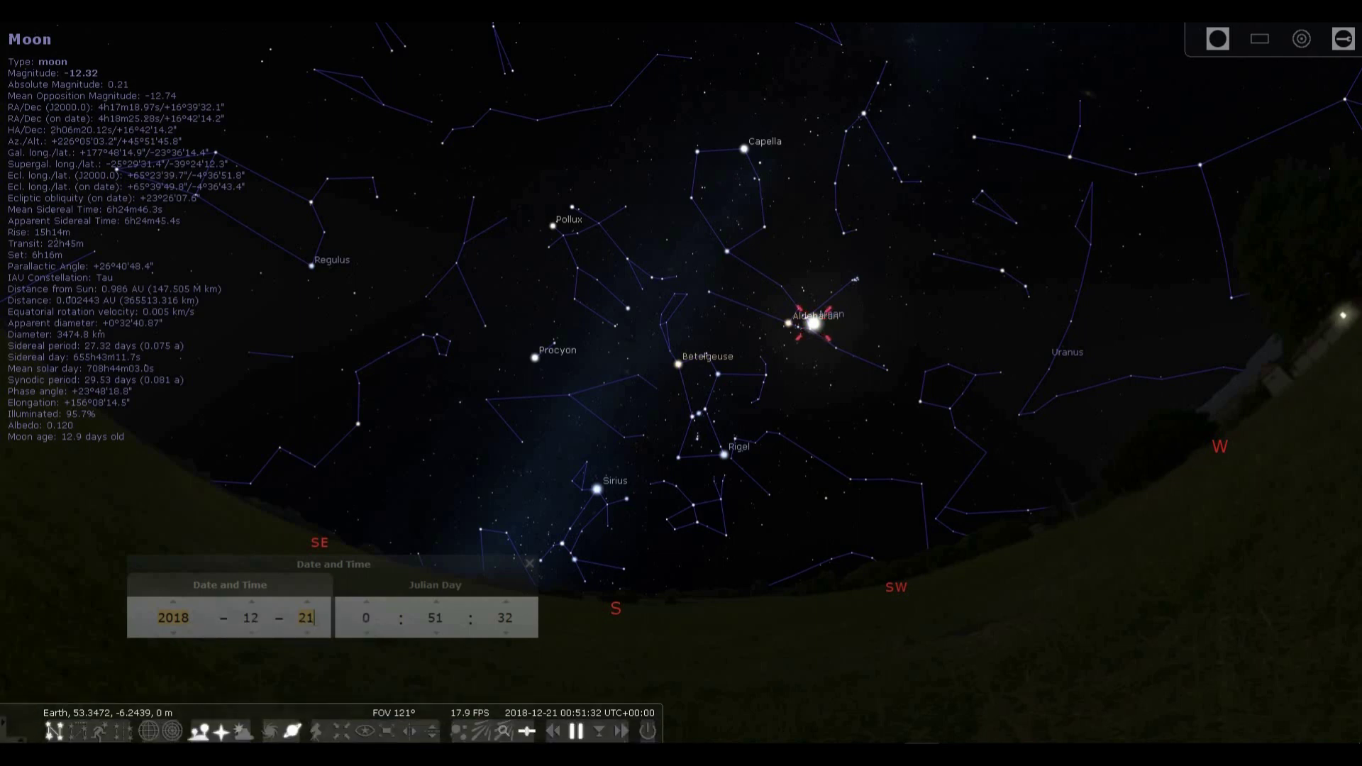
key("Up")
key("Up")
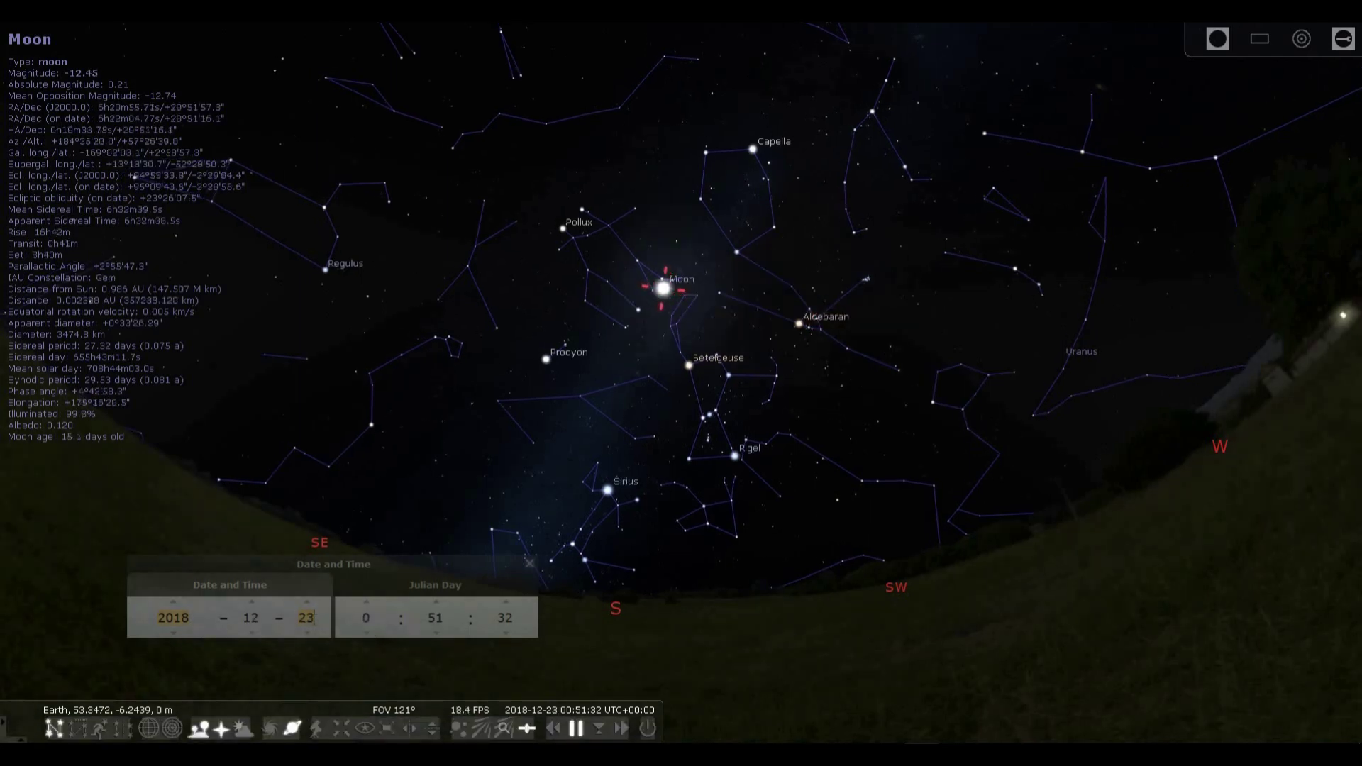
key("Down")
key("Down")
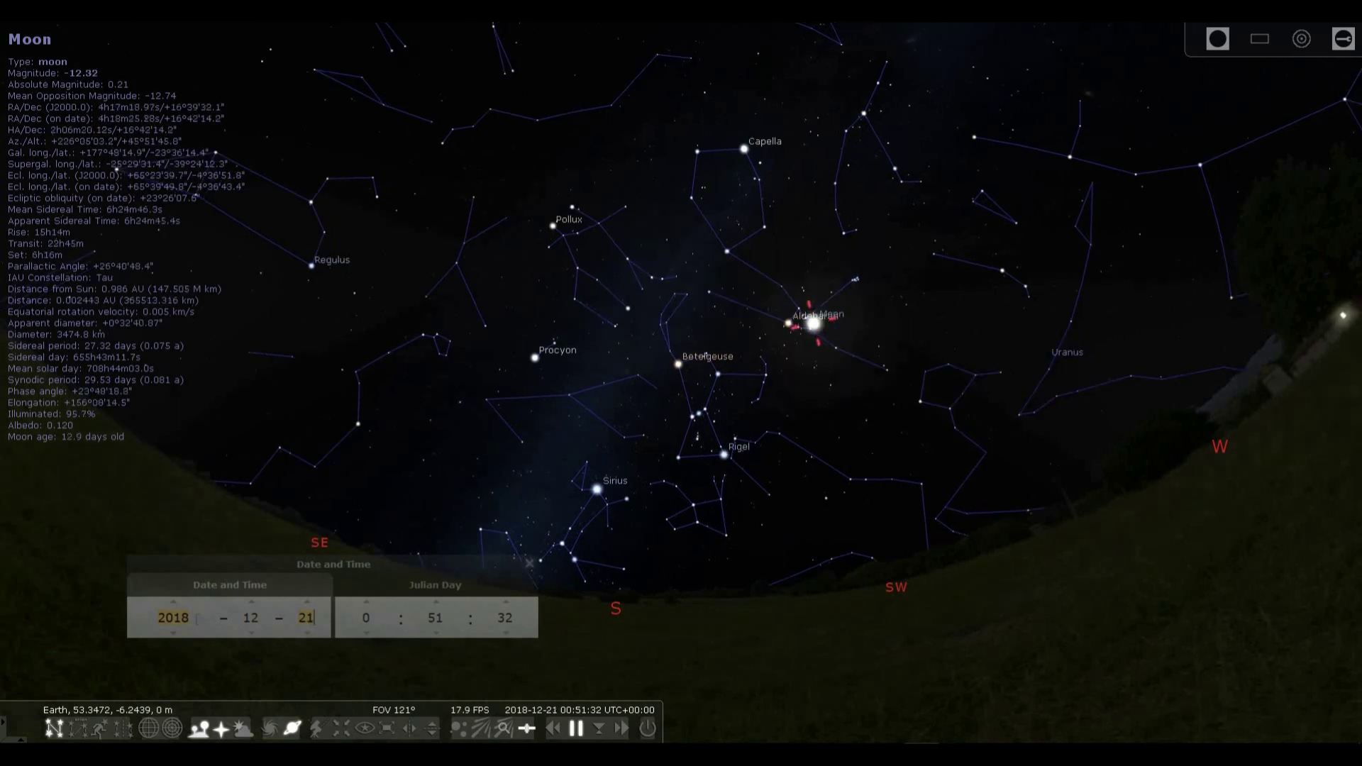
scroll(195, 619, "down", 3)
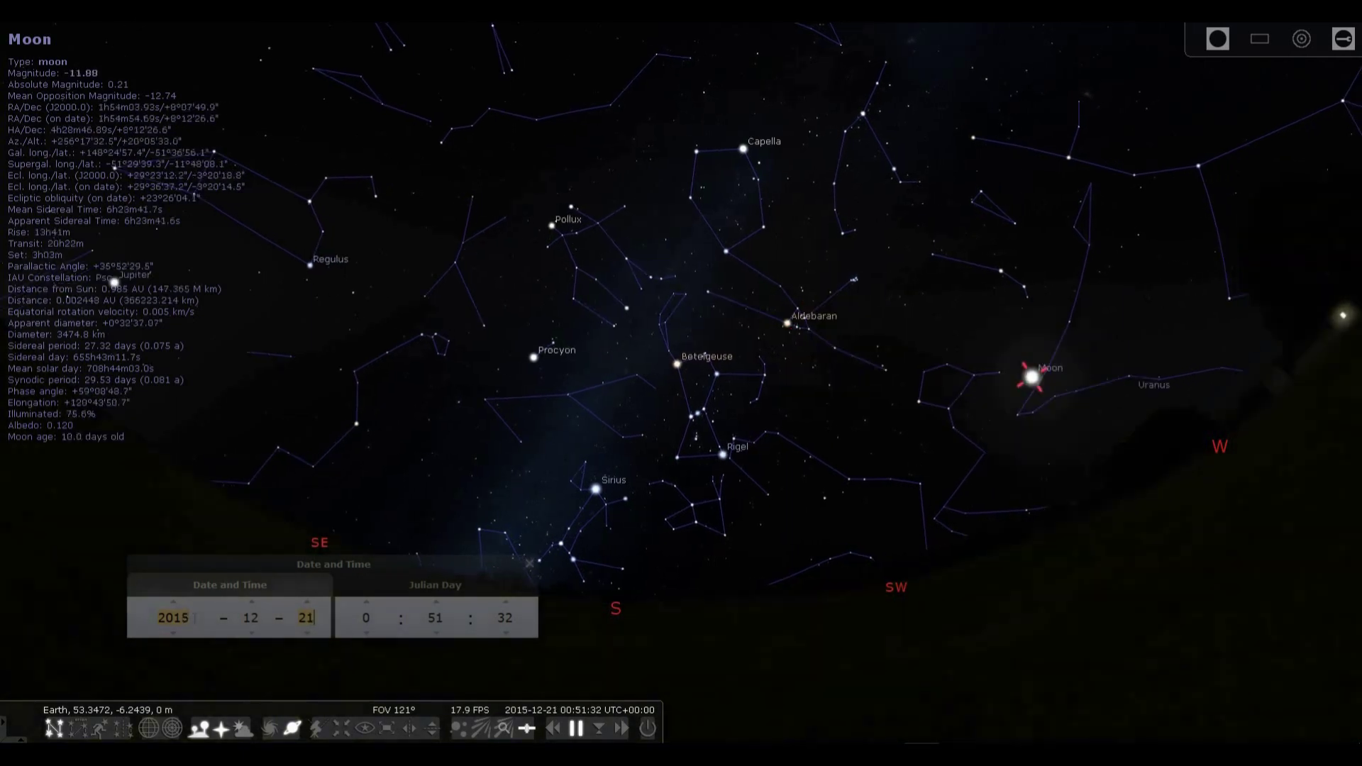
scroll(196, 619, "down", 1)
scroll(195, 618, "down", 2)
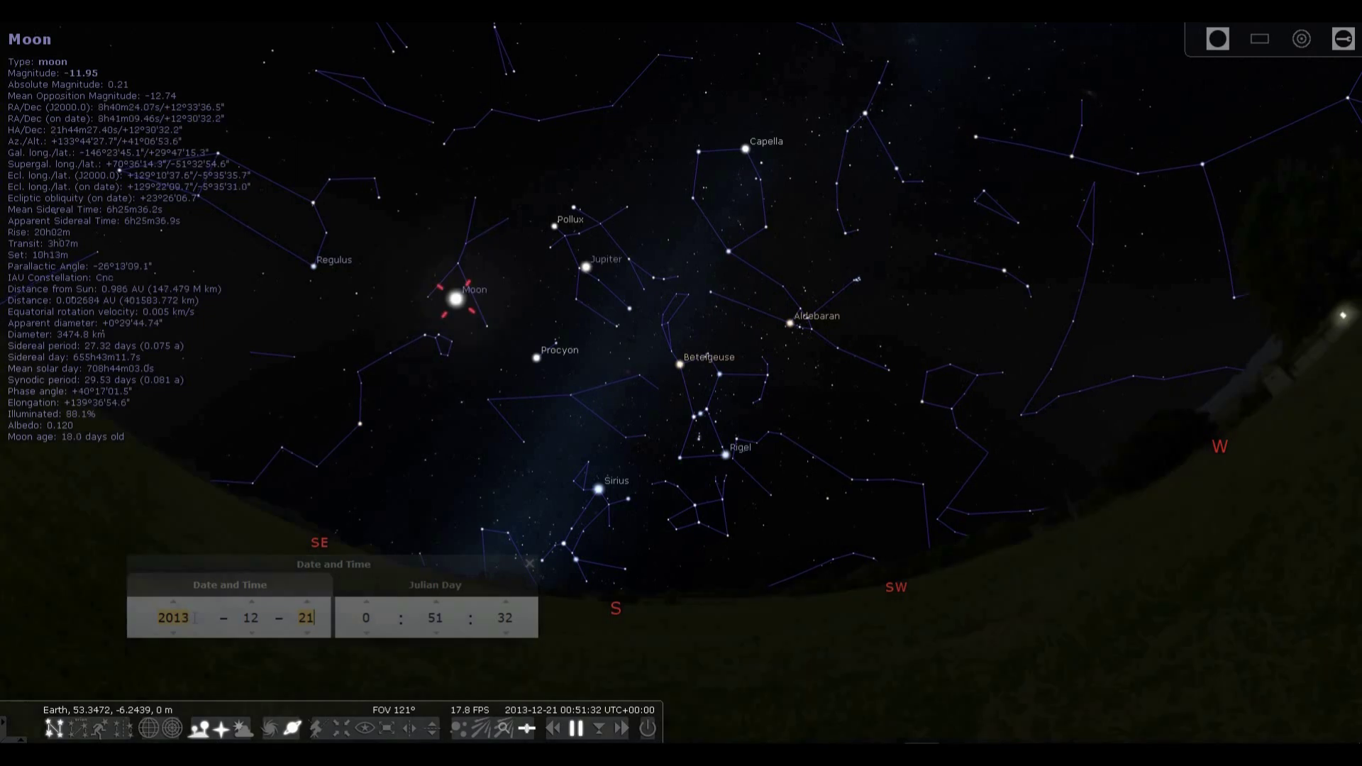
scroll(195, 618, "down", 2)
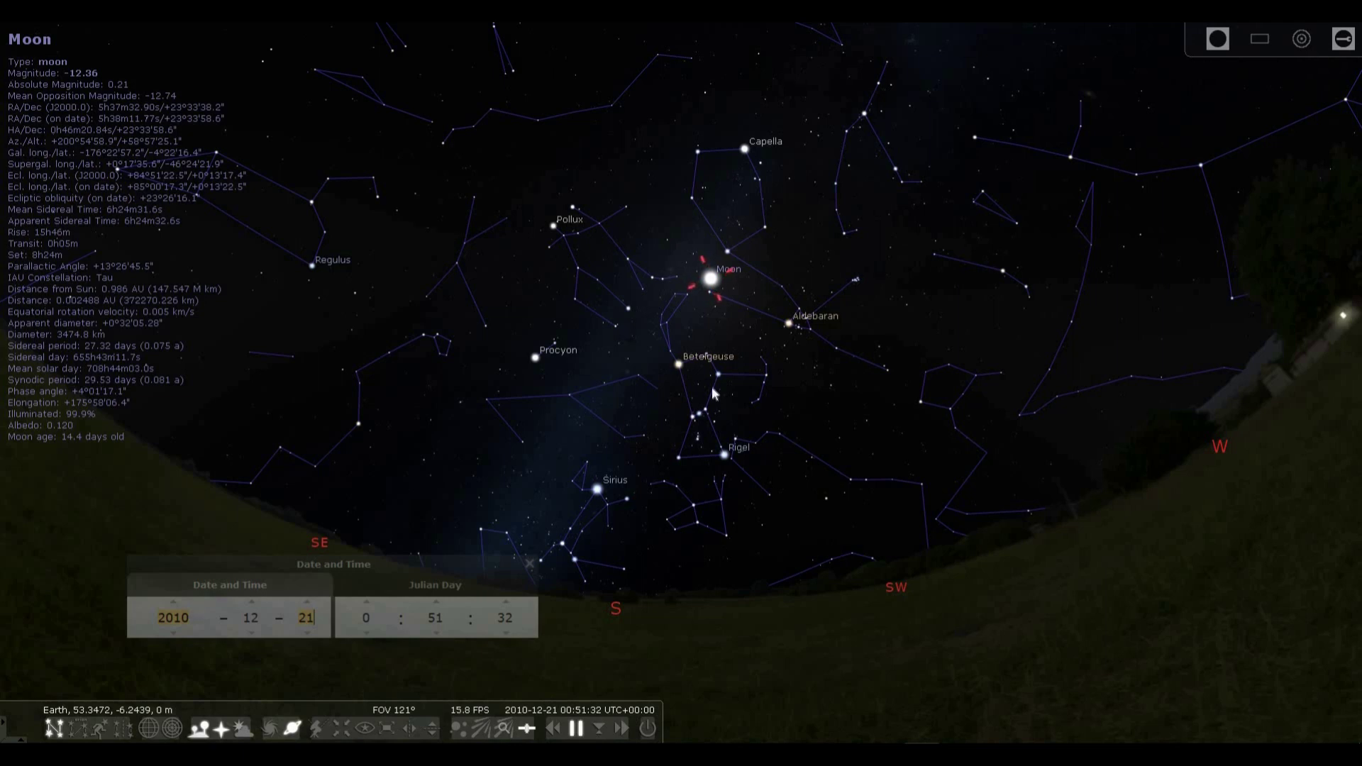
left_click_drag(767, 382, 785, 394)
Tilt the view up and advance the year from 2010 to 2029.
key("Up")
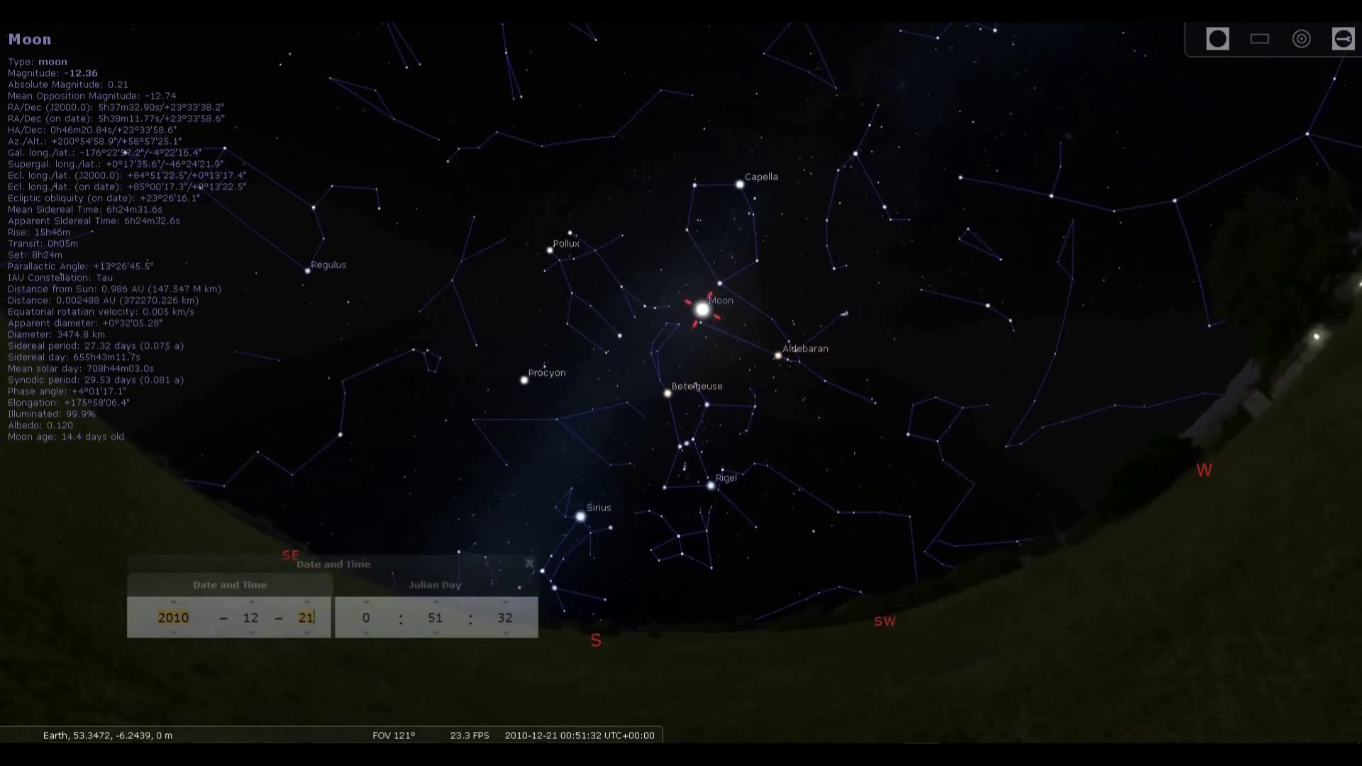
scroll(173, 617, "up", 12)
scroll(173, 617, "up", 7)
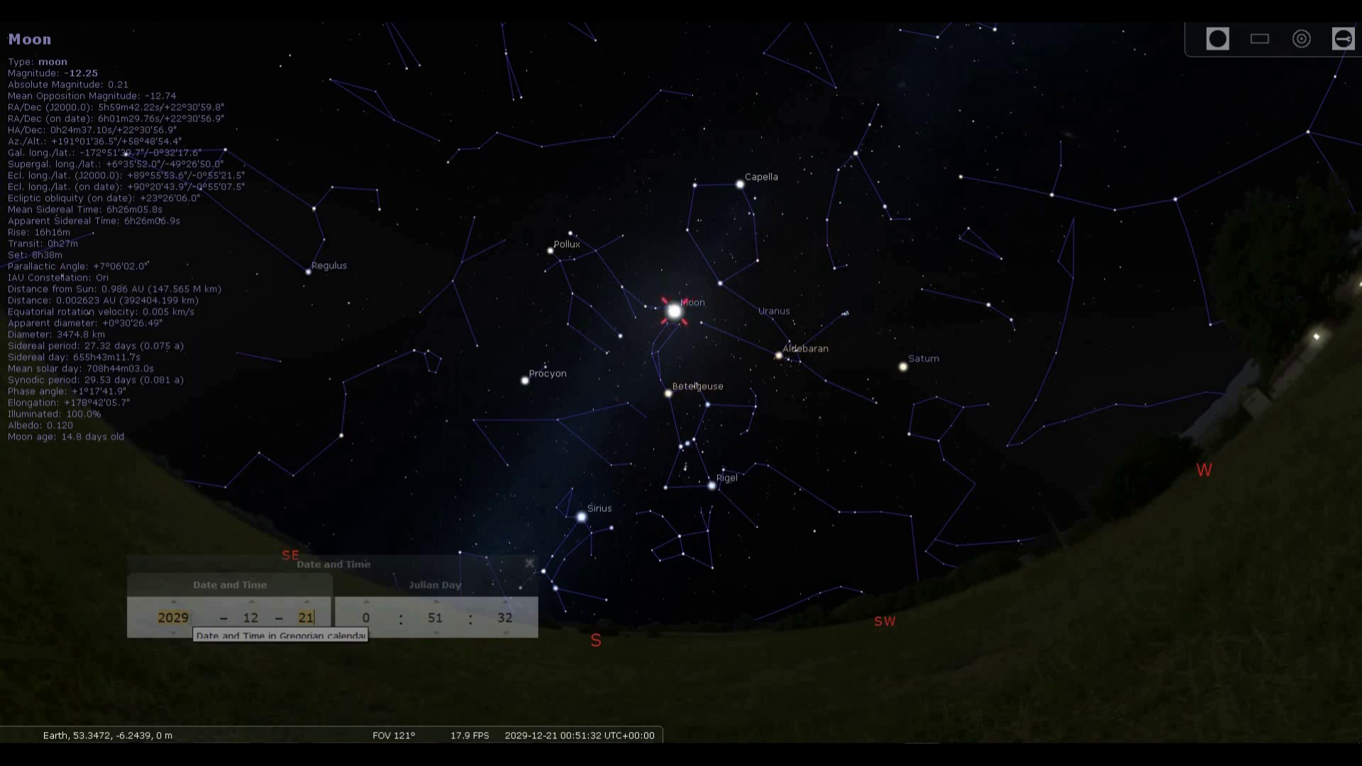
scroll(178, 618, "up", 2)
scroll(174, 618, "up", 4)
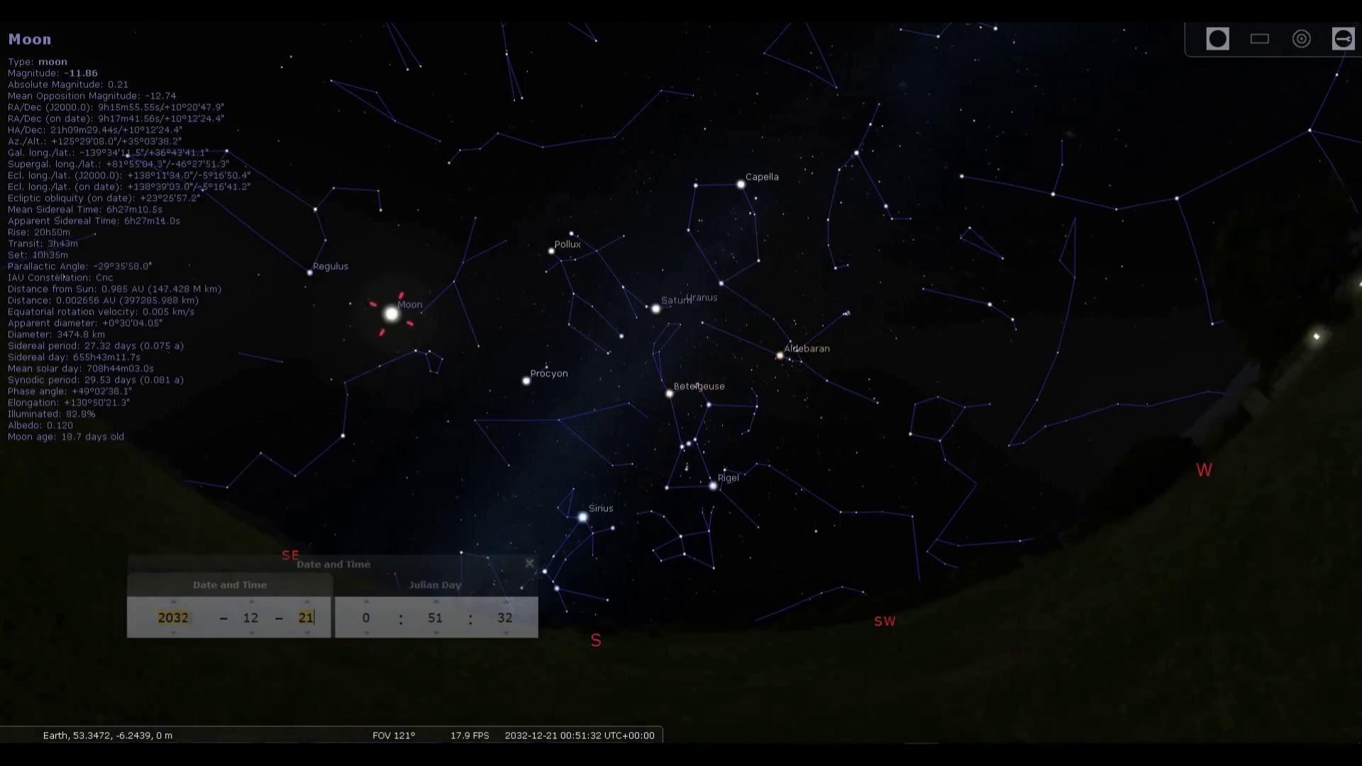
scroll(173, 618, "up", 1)
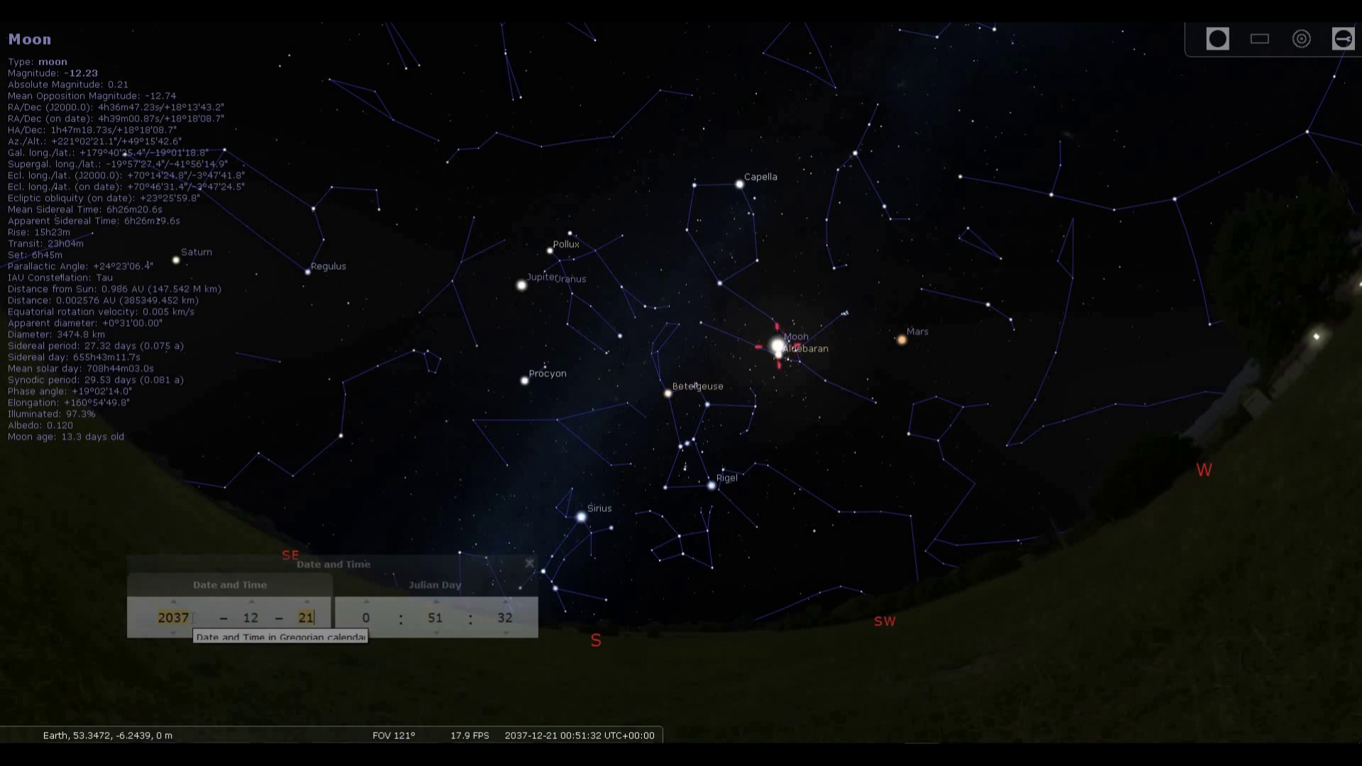
Continue advancing to 2048, showing the 99.5%-illuminated Moon in Gemini beside Jupiter.
scroll(192, 618, "up", 1)
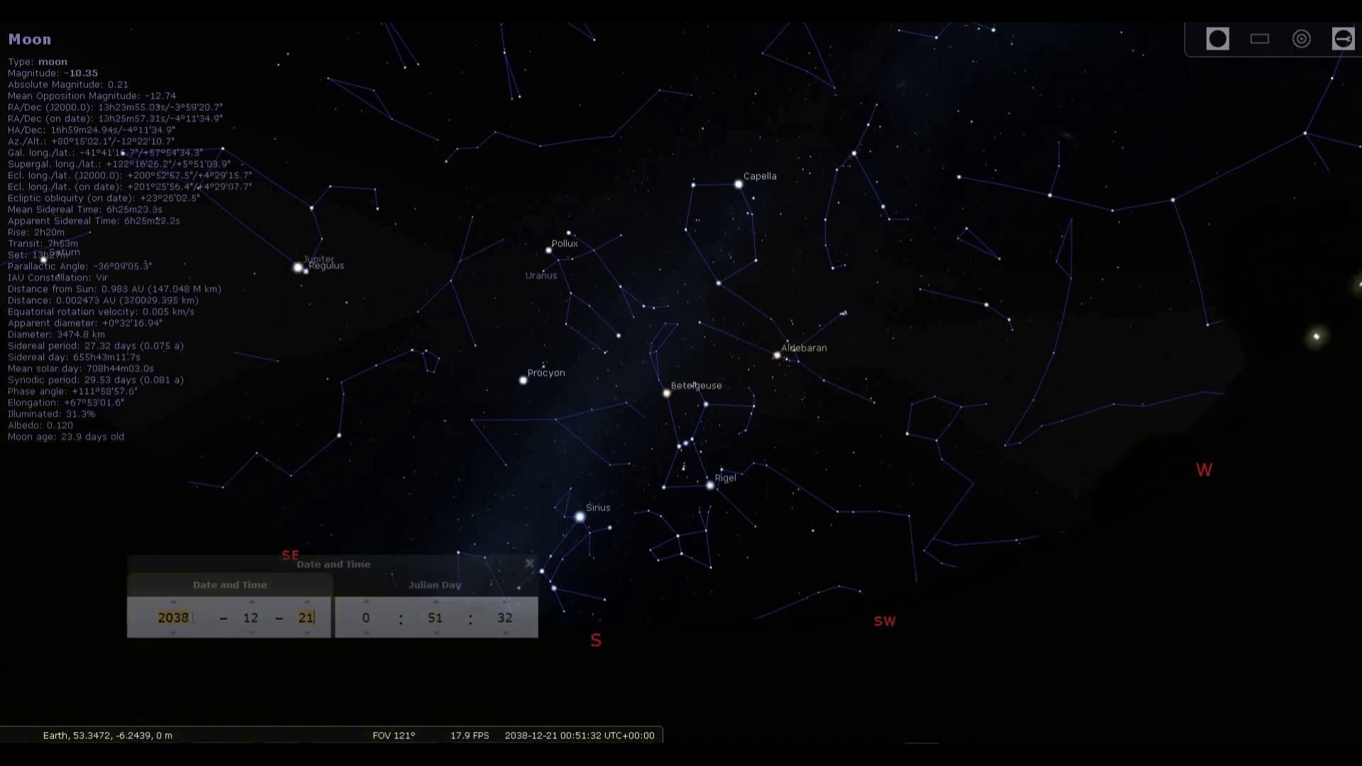
scroll(193, 618, "up", 3)
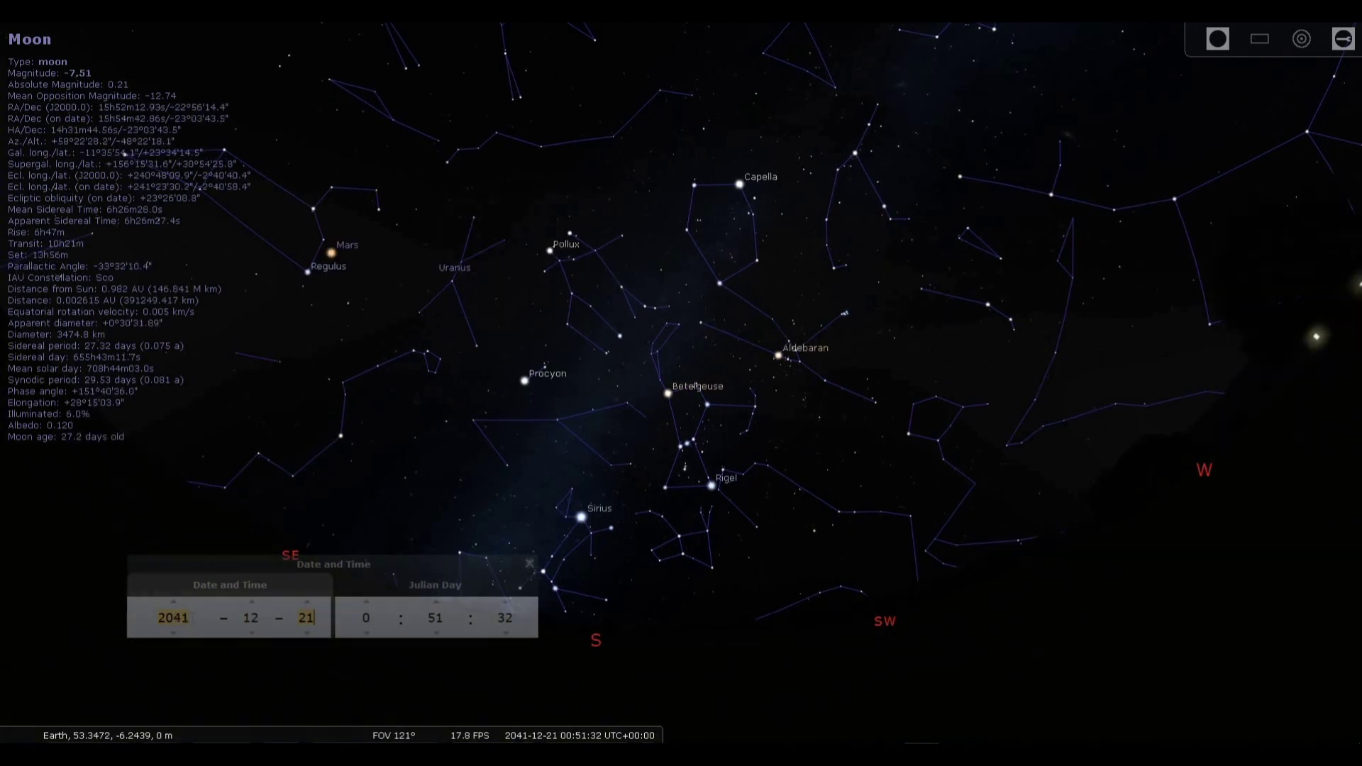
scroll(192, 618, "up", 3)
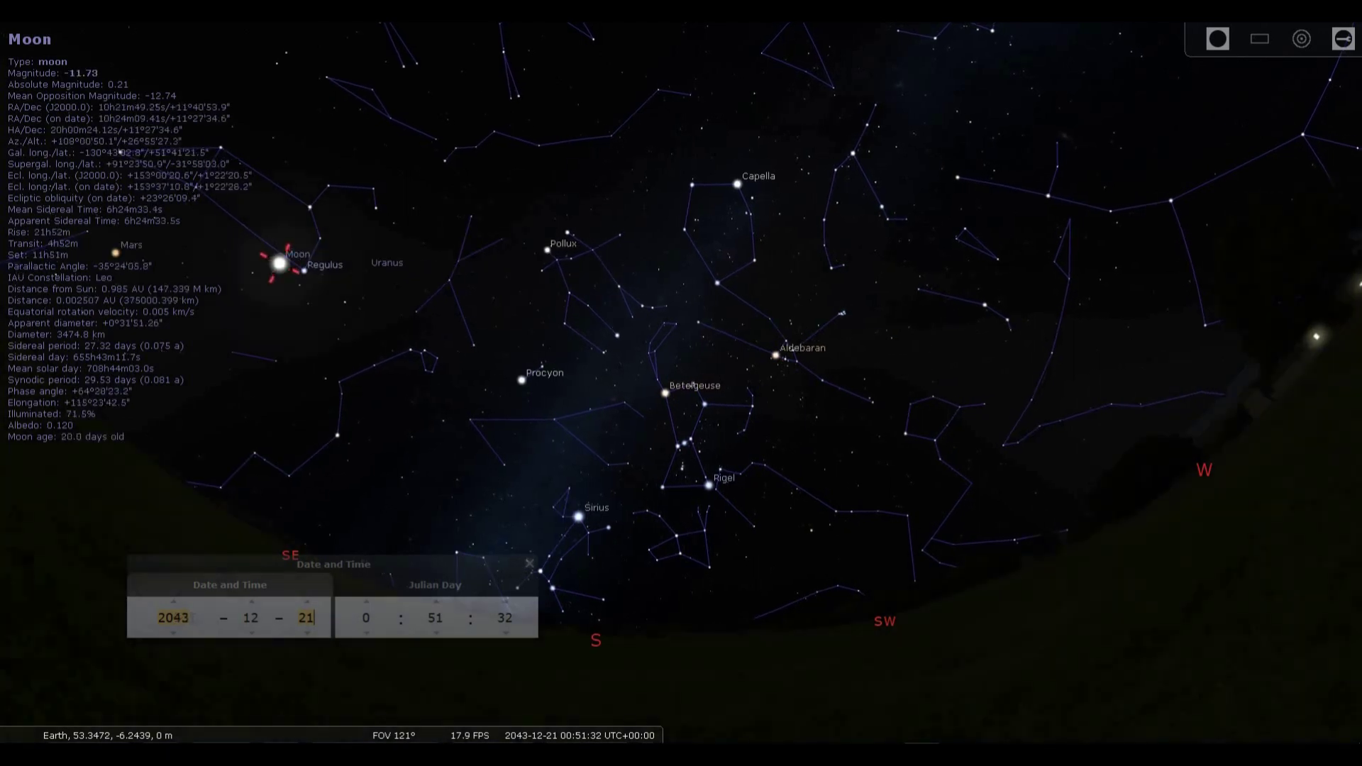
scroll(192, 618, "up", 1)
scroll(192, 618, "up", 2)
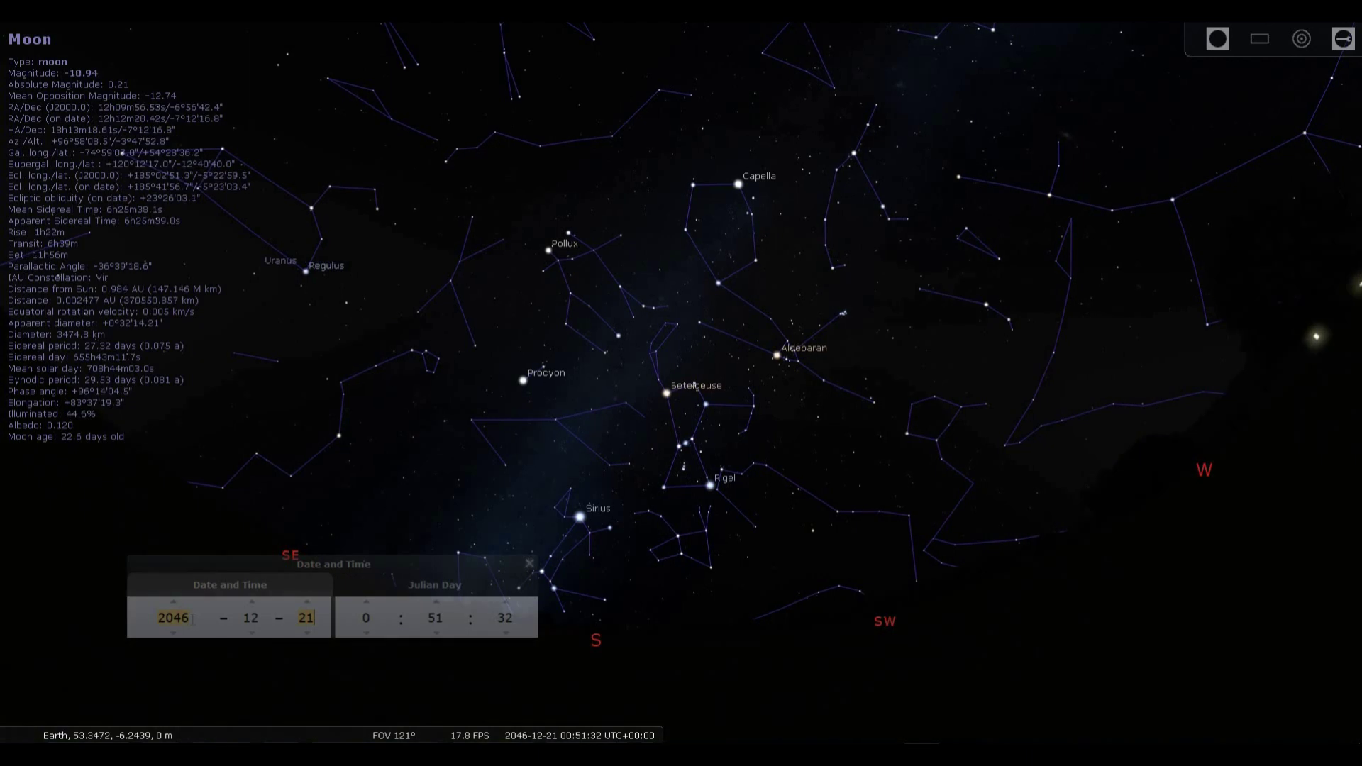
scroll(193, 618, "up", 1)
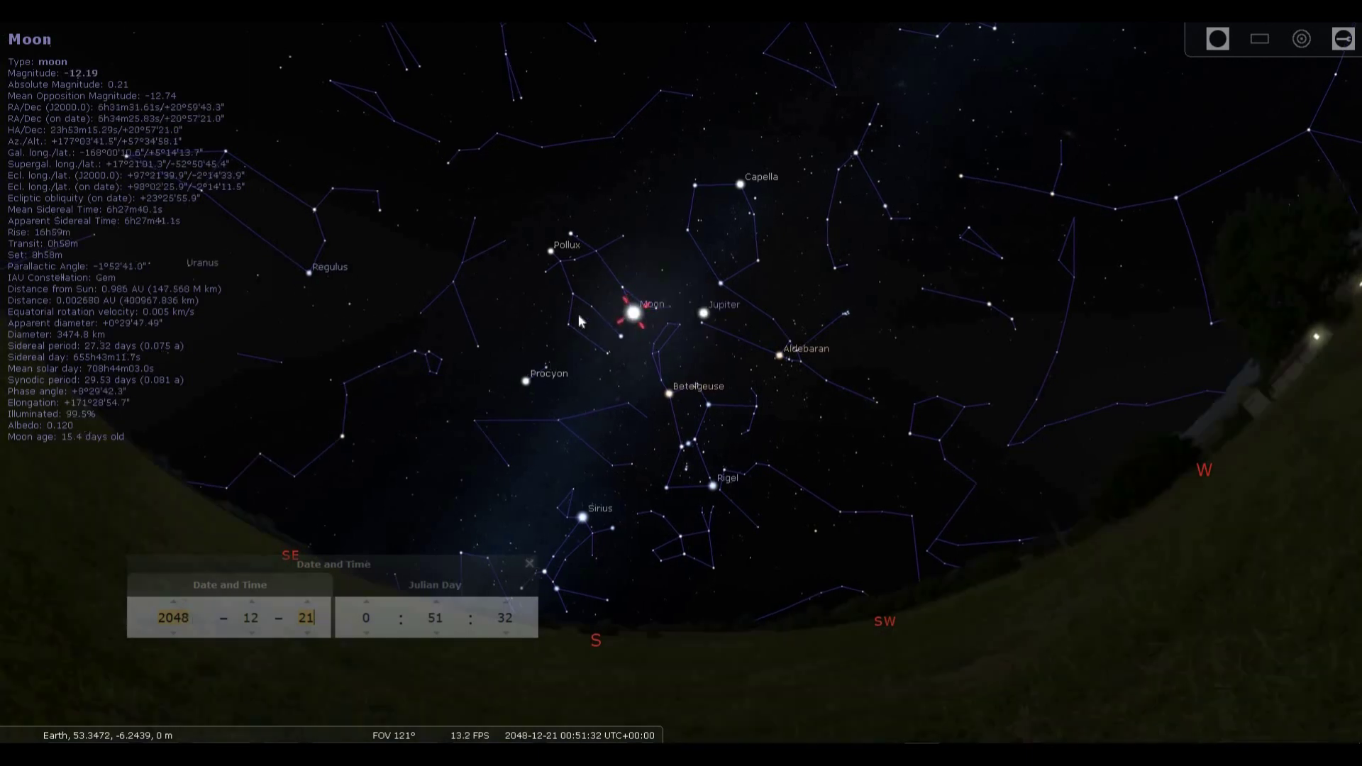
scroll(645, 301, "up", 4)
Zoom in on the 2048 Moon and pan it with Jupiter up-left in view.
scroll(637, 246, "up", 4)
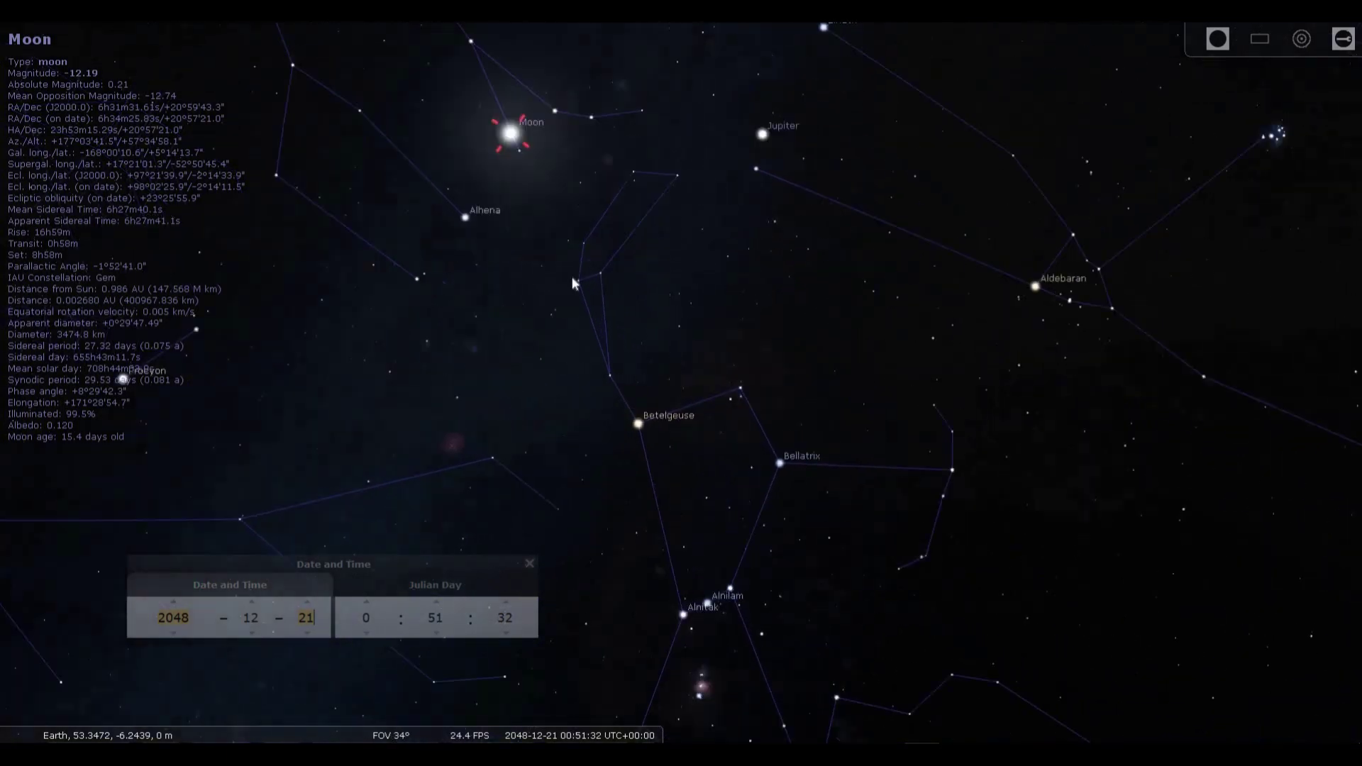
scroll(520, 254, "up", 2)
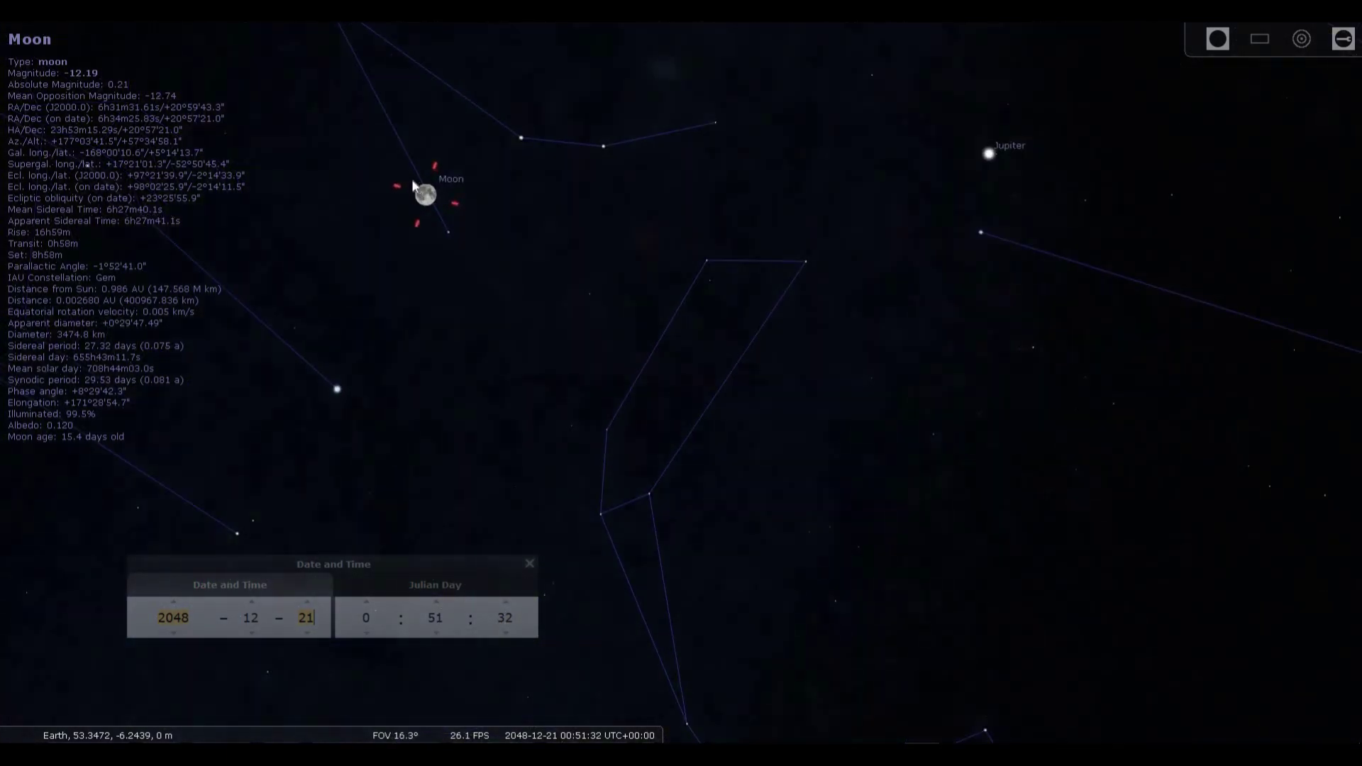
scroll(510, 371, "up", 2)
left_click_drag(494, 315, 475, 275)
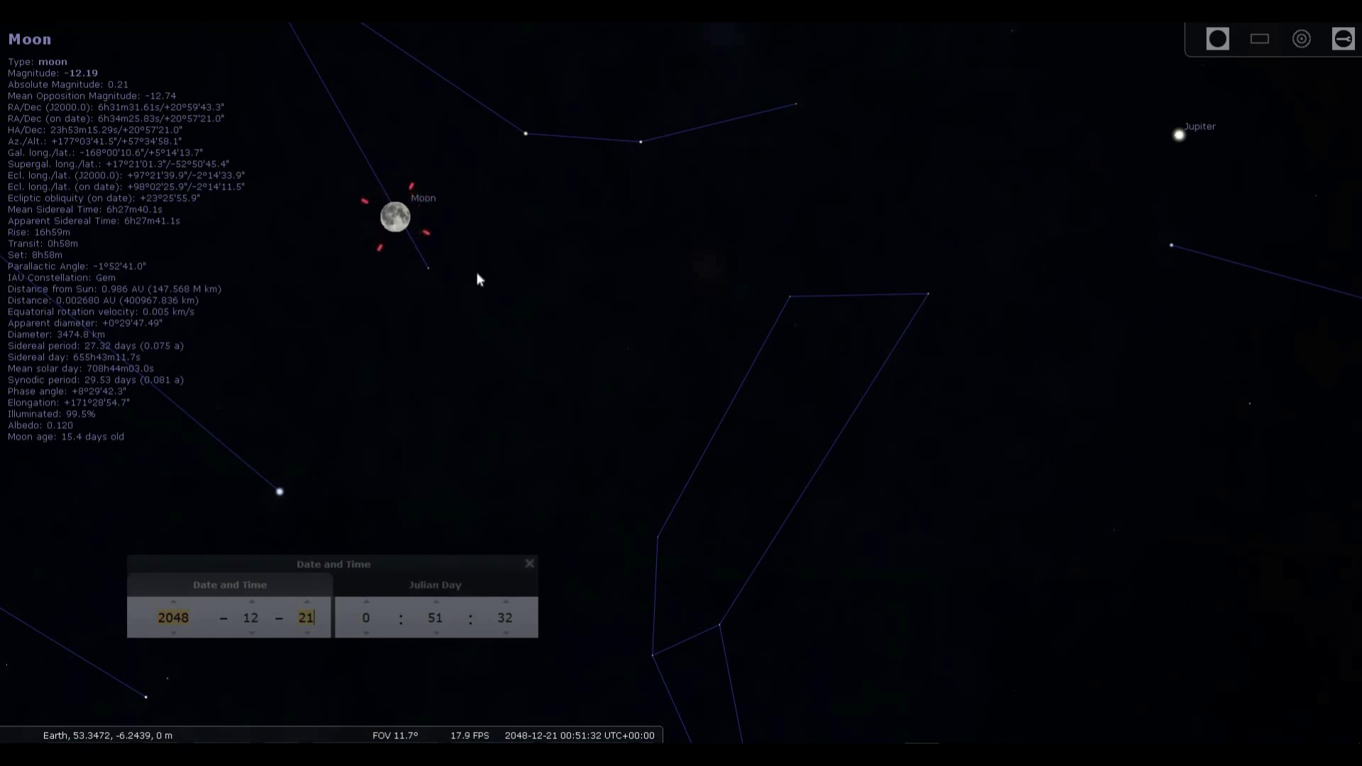
Centre on the Moon, zoom out to the wide sky, and set the year back to 2010.
key("space")
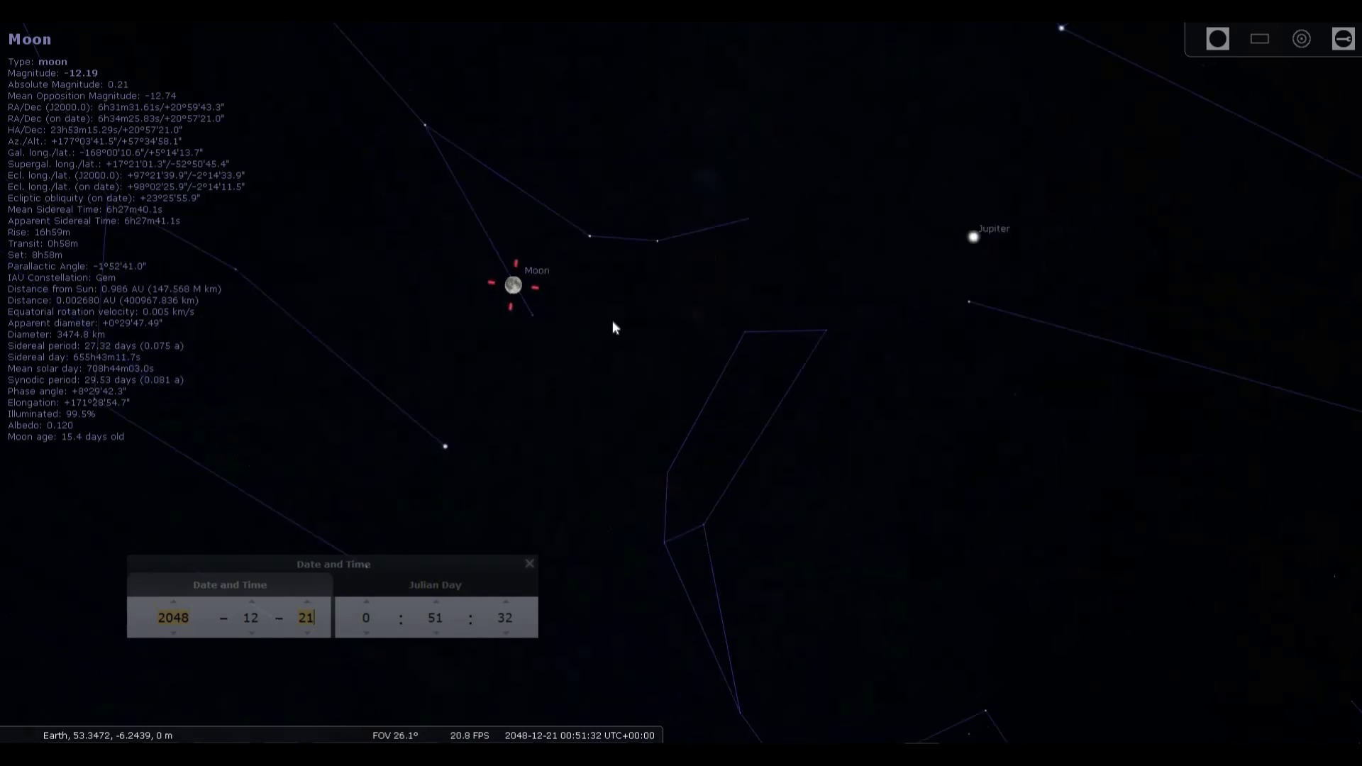
scroll(611, 321, "down", 10)
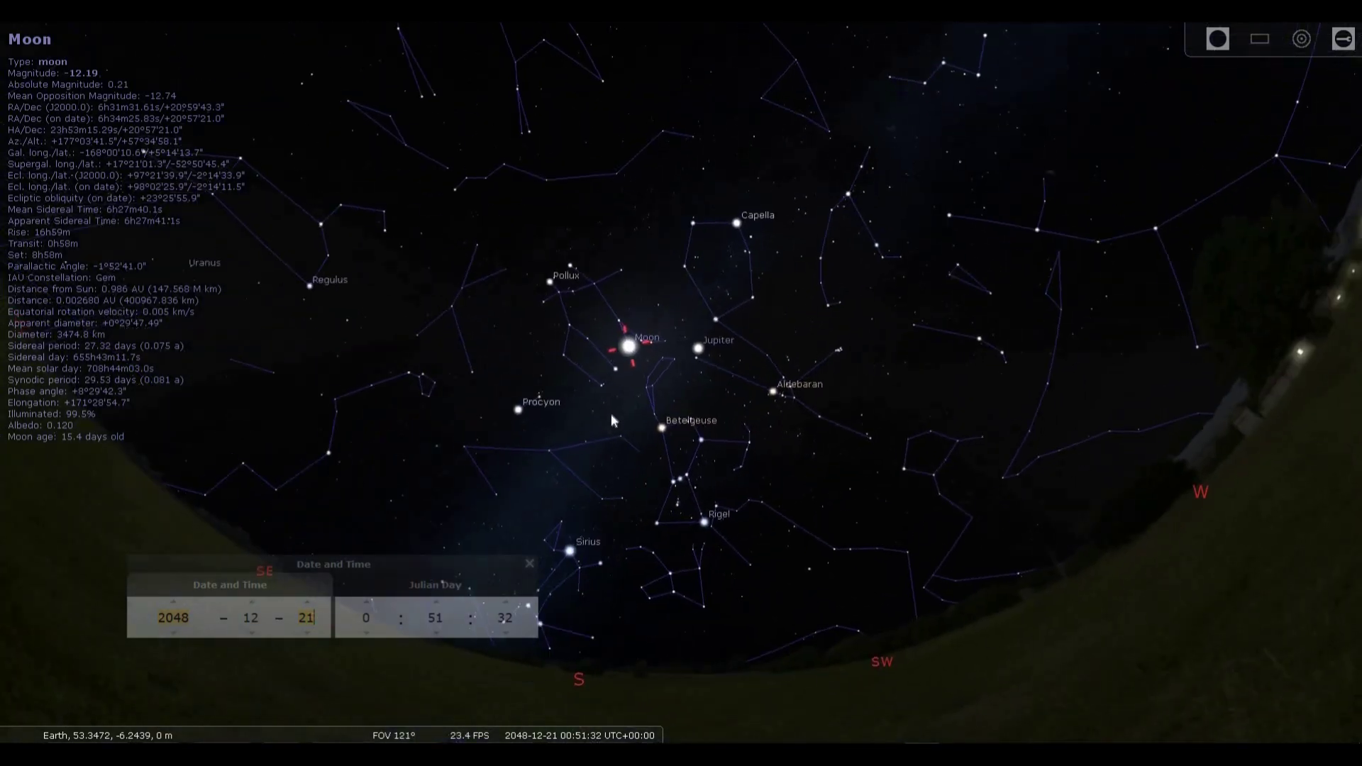
scroll(196, 618, "down", 20)
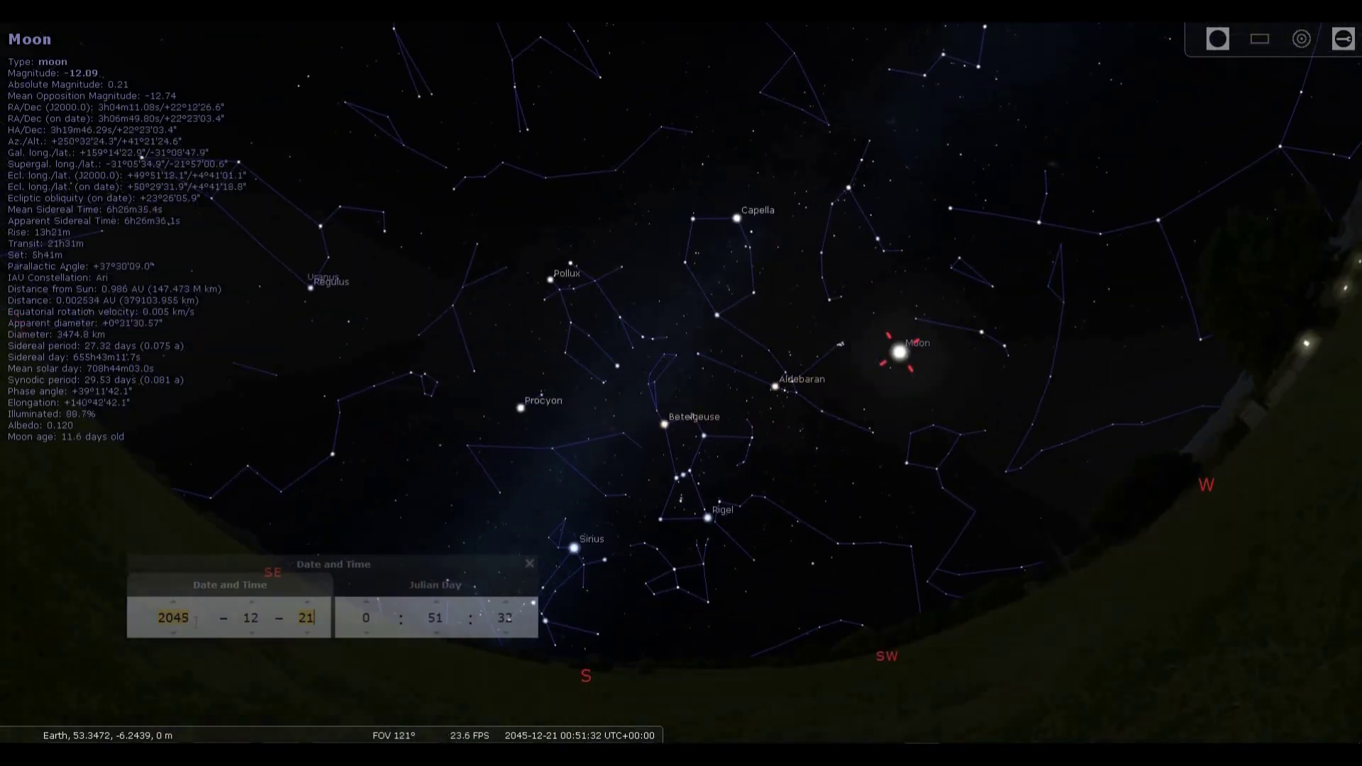
scroll(197, 618, "down", 17)
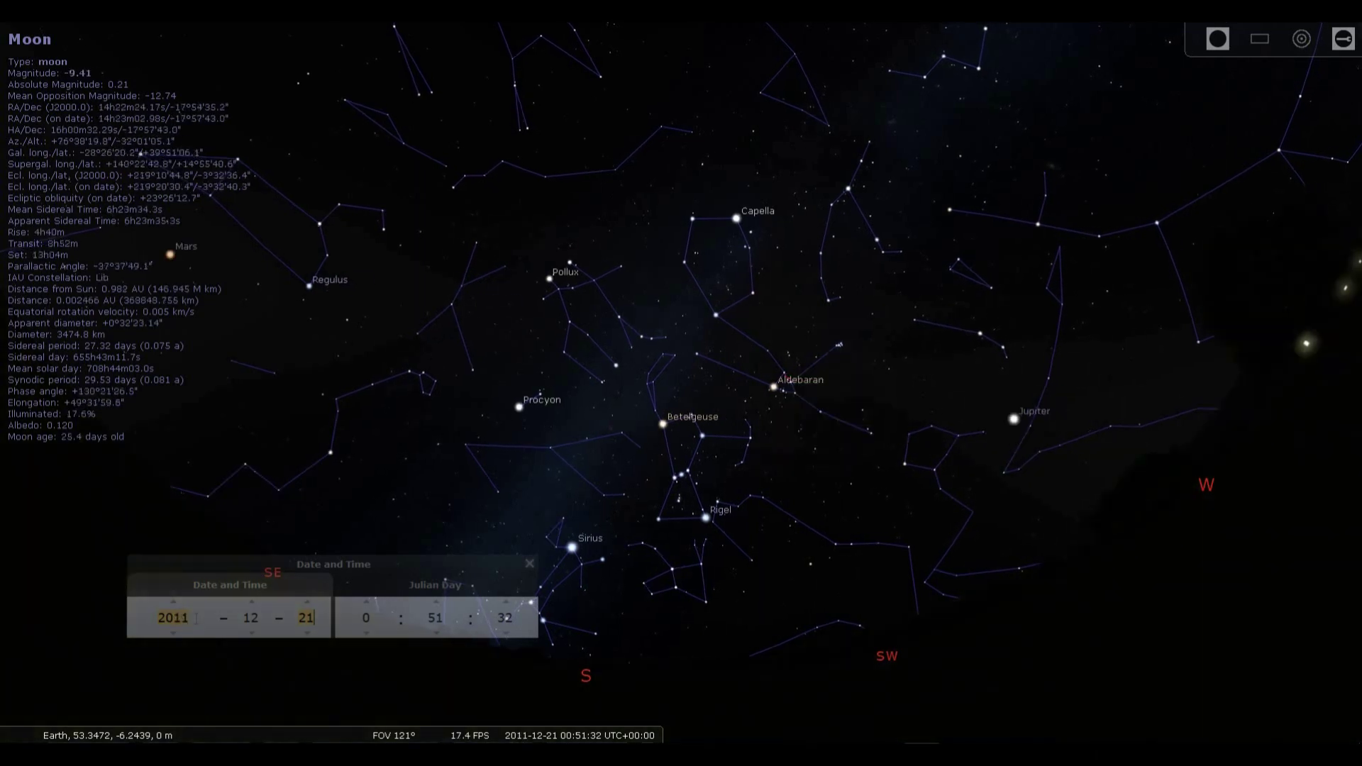
Advance the year to 2029, showing the full Moon near Aldebaran on 2029-12-21.
scroll(196, 618, "up", 1)
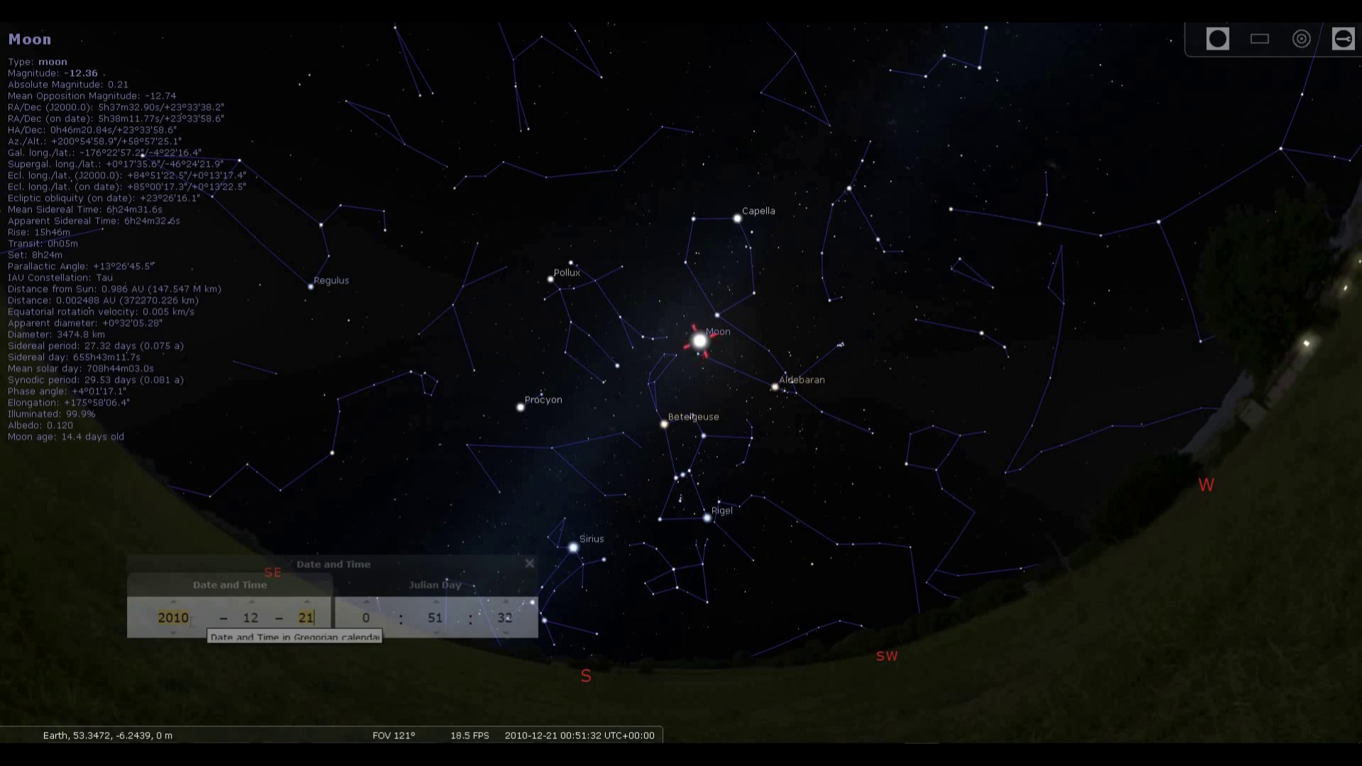
scroll(190, 621, "up", 9)
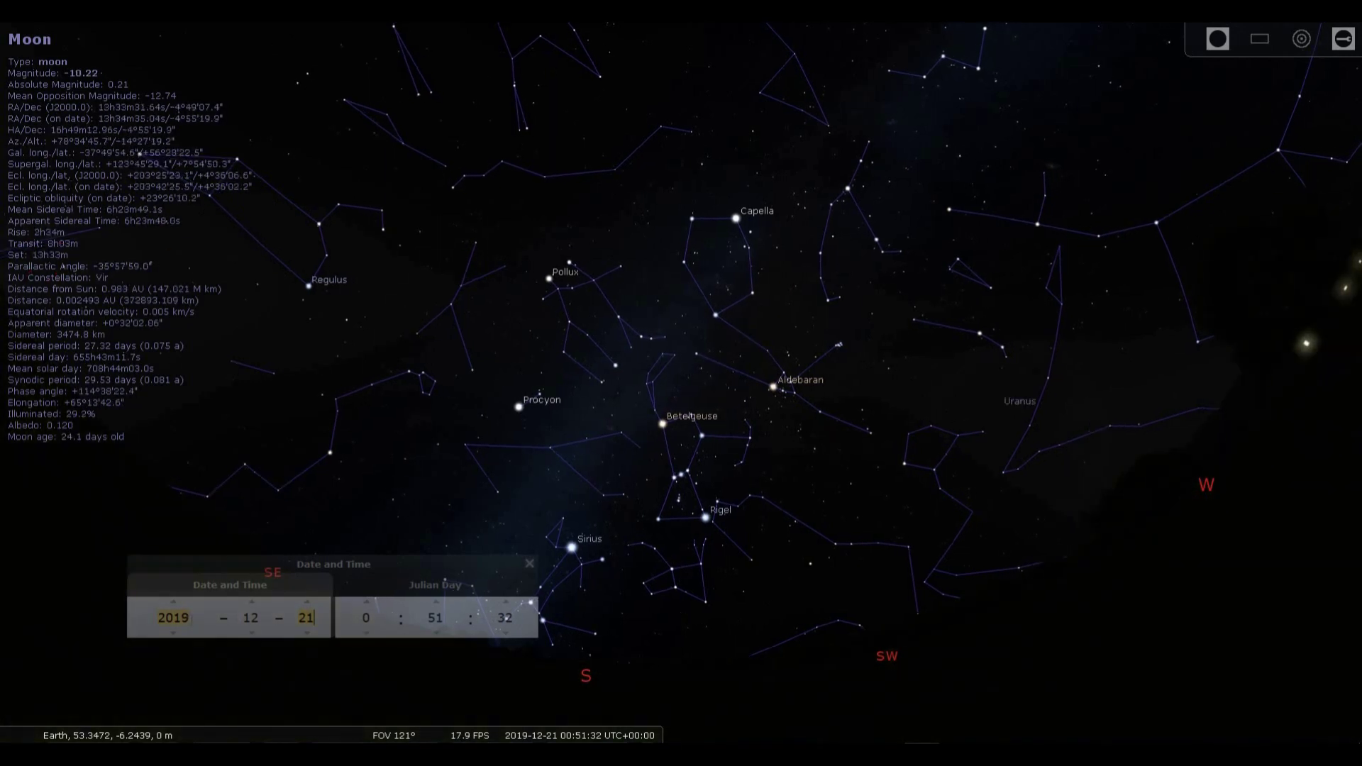
scroll(190, 622, "up", 10)
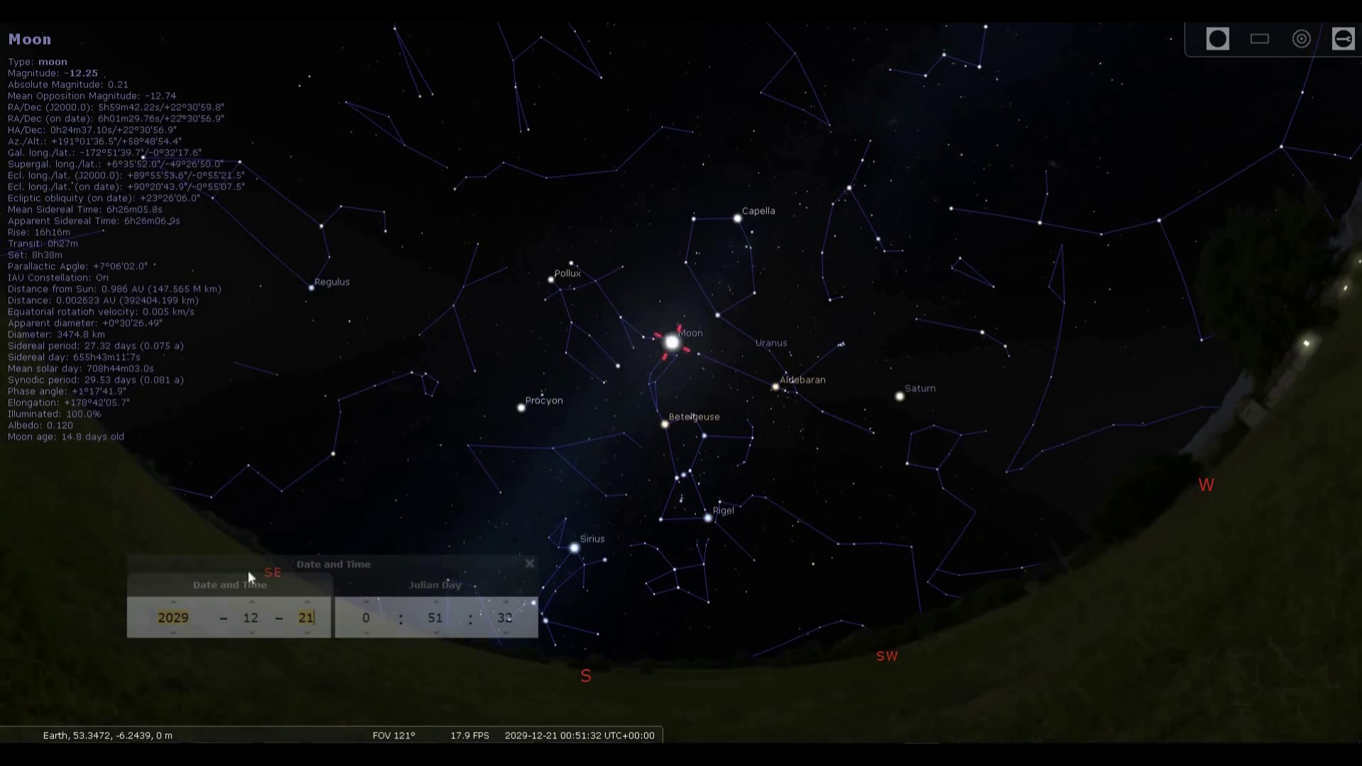